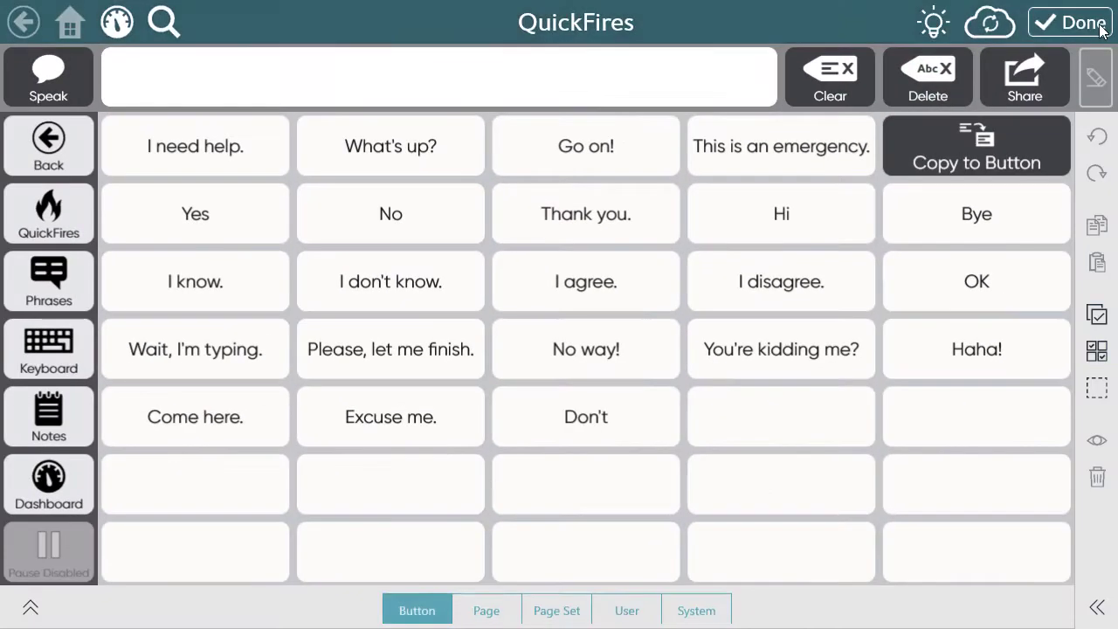
- Check the User settings in edit mode, exit editing, and go to the Phrases page
left_click(1090, 30)
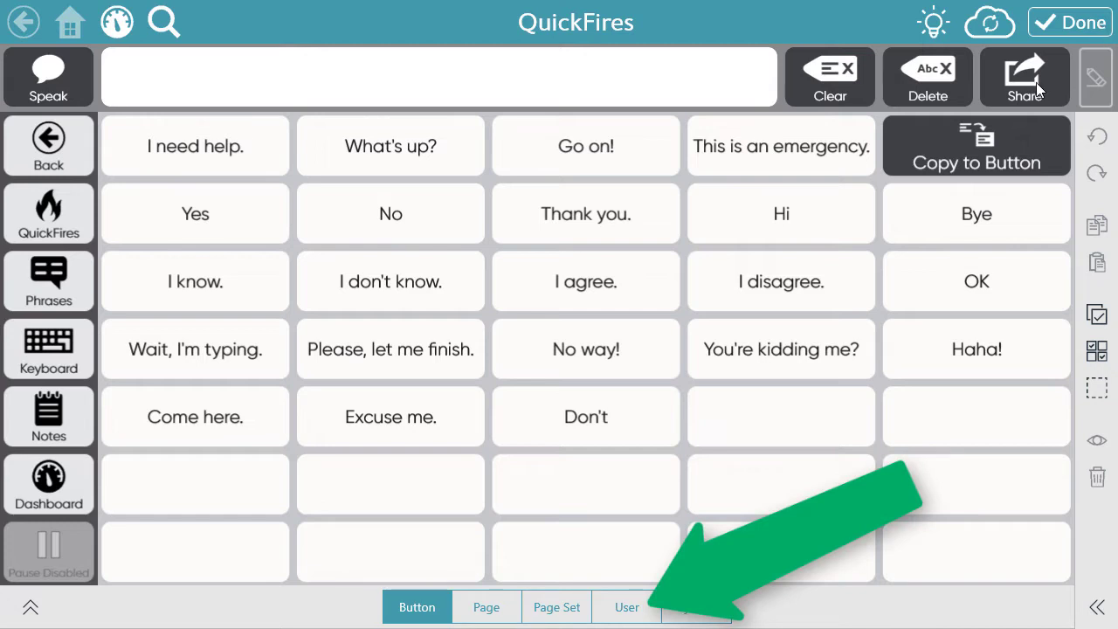
left_click(634, 617)
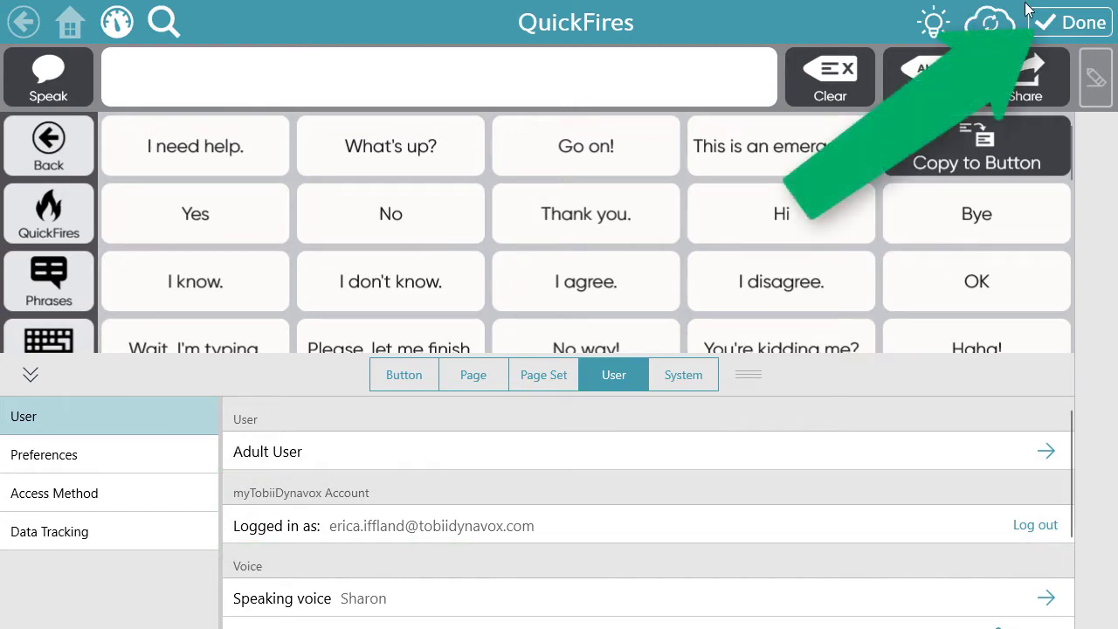
left_click(1076, 32)
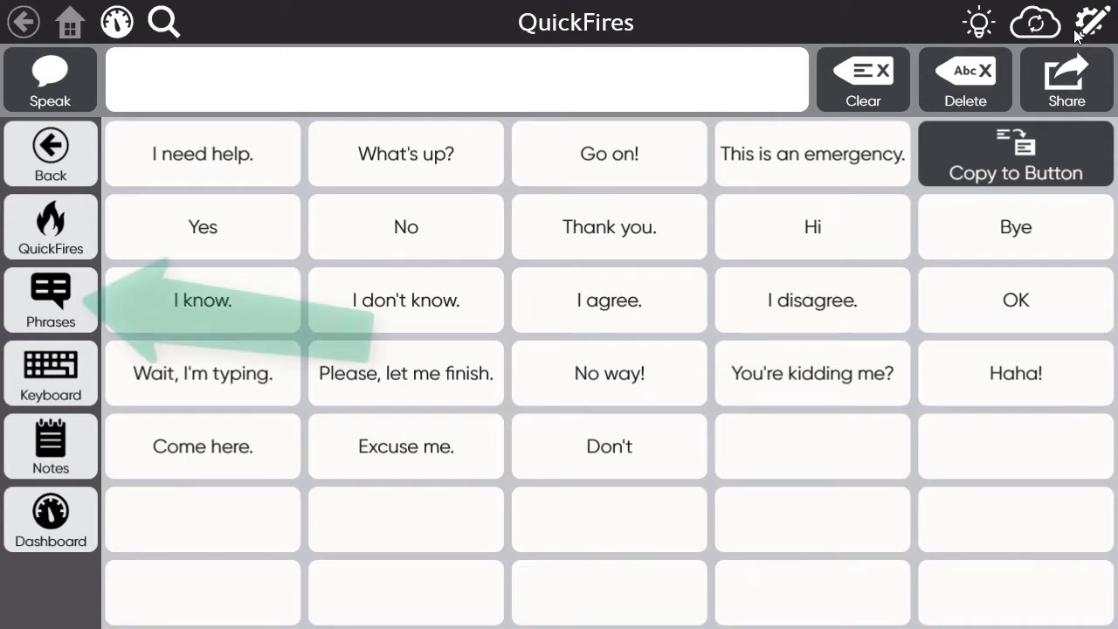
left_click(39, 322)
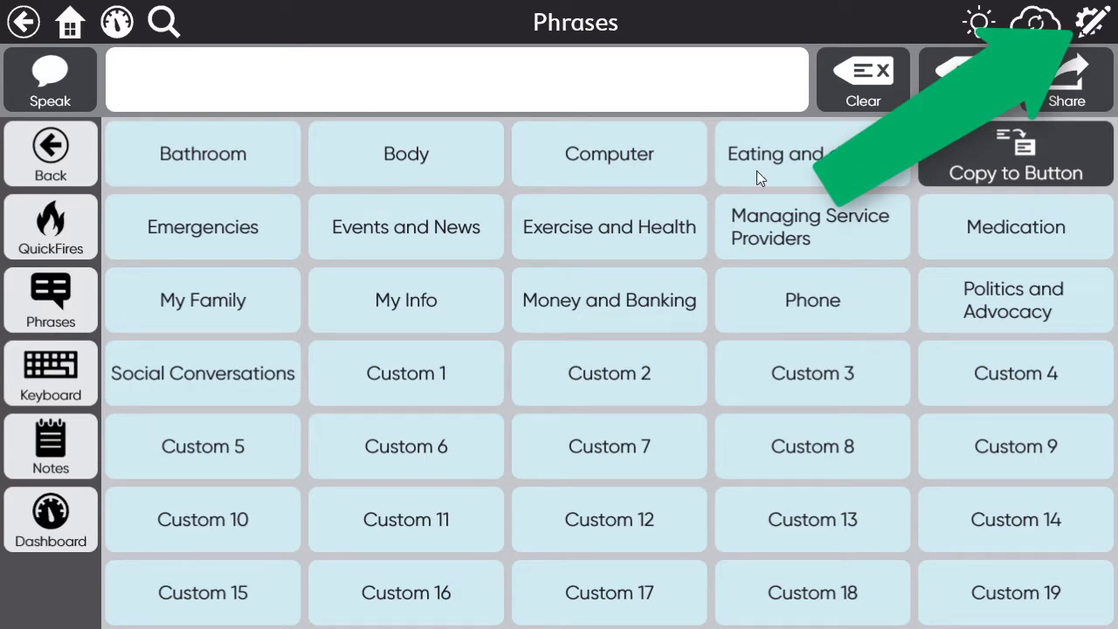
- Put the Phrases page into edit mode and select the Custom 1 button
left_click(1089, 26)
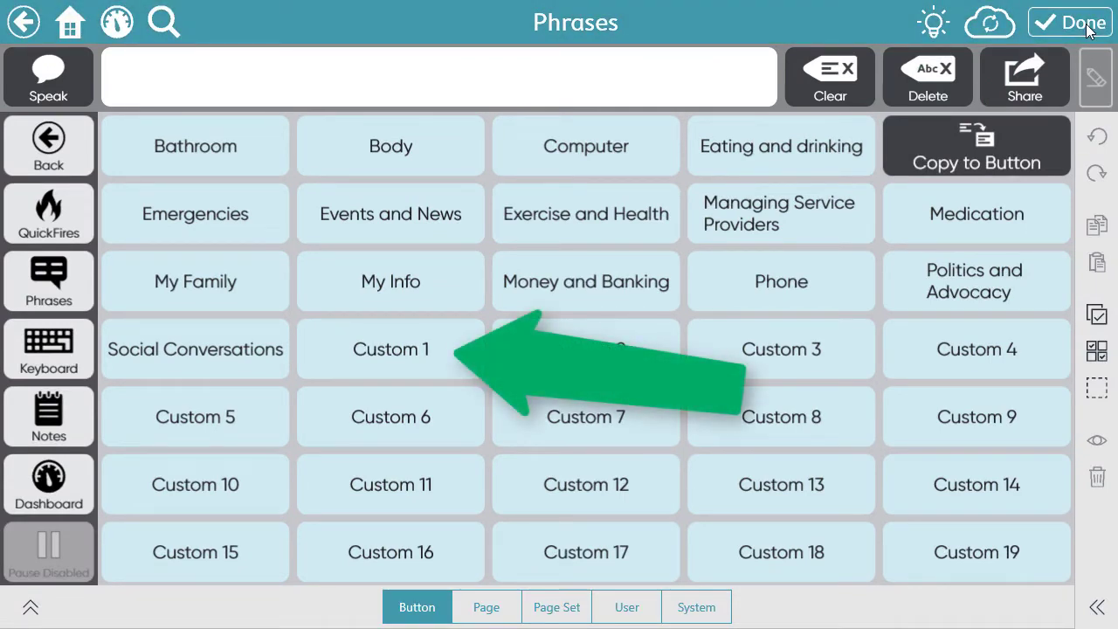
left_click(415, 351)
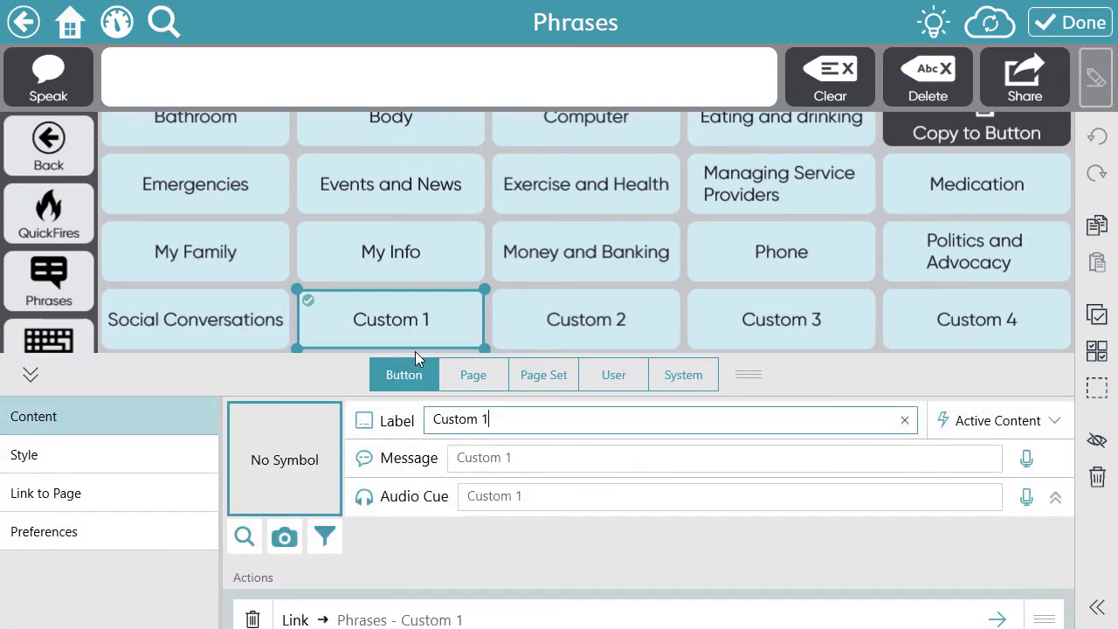
- Replace the Custom 1 button's label with 'Message Bank'
left_click_drag(753, 377, 758, 349)
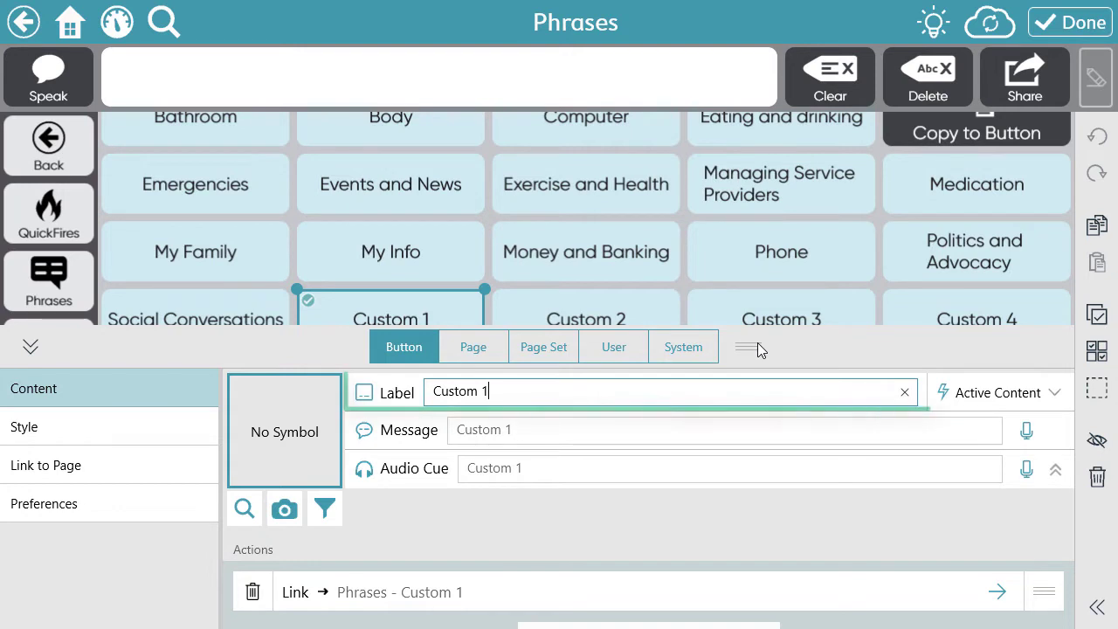
left_click_drag(518, 392, 431, 391)
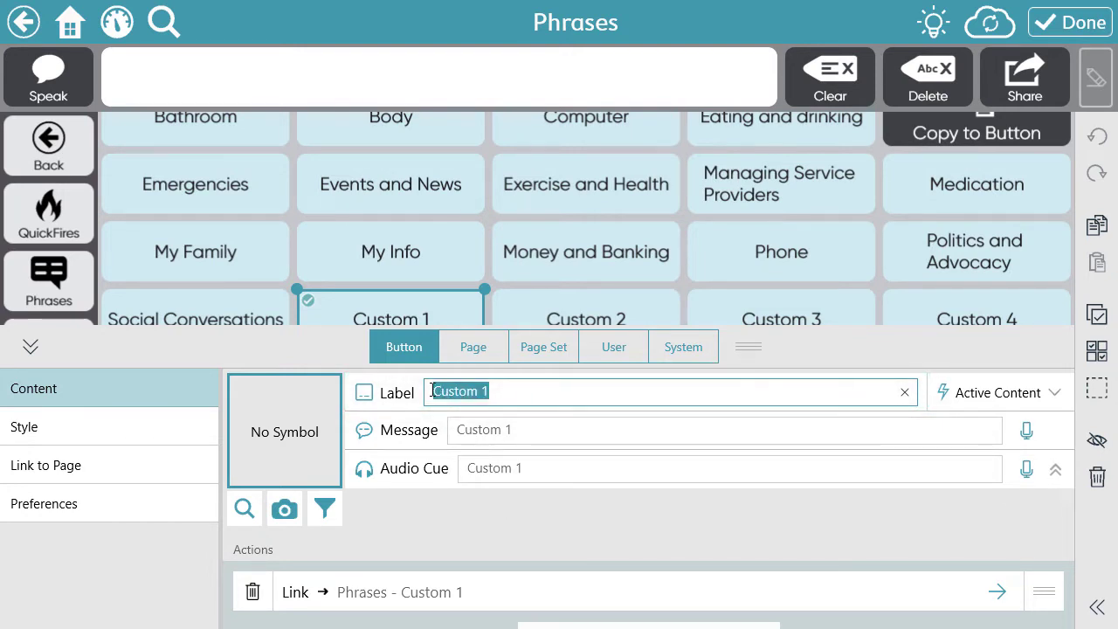
type("Message ")
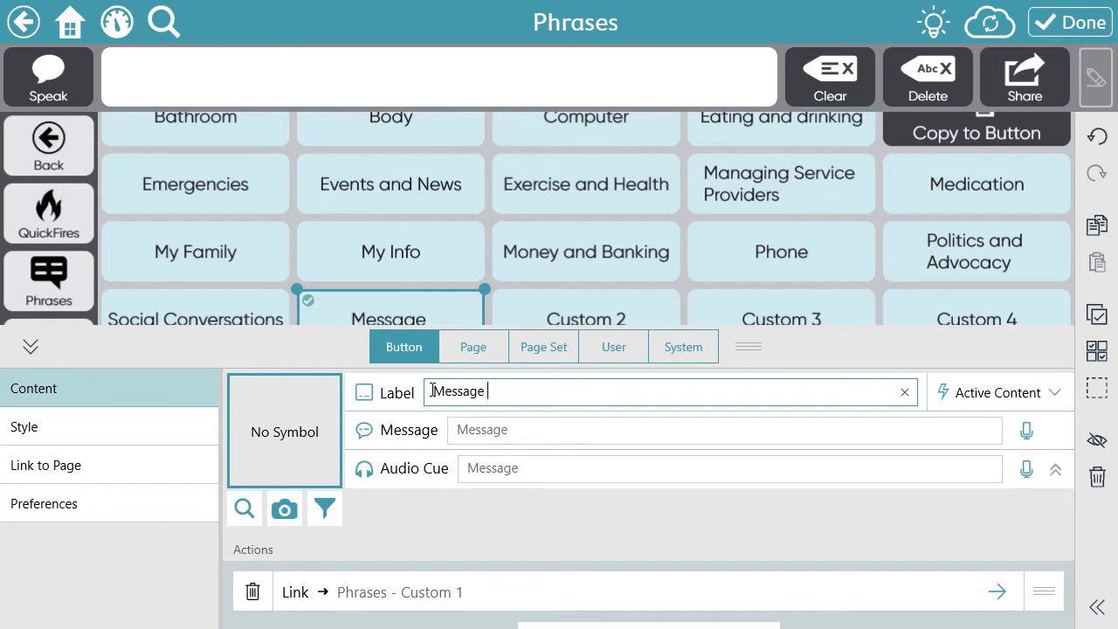
type("Bank")
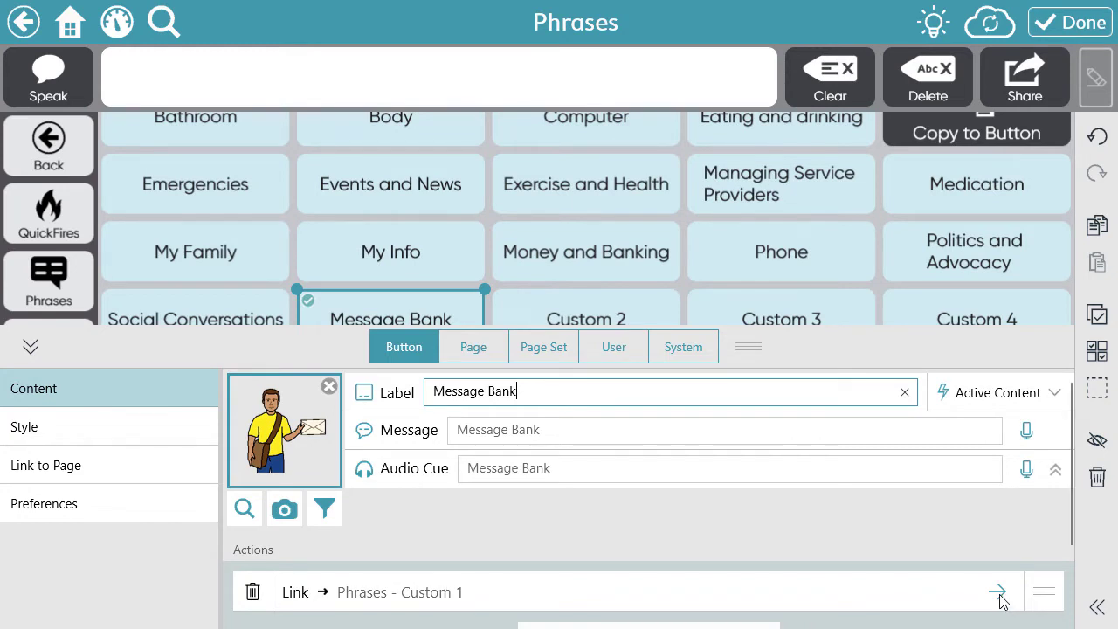
left_click_drag(748, 353, 749, 303)
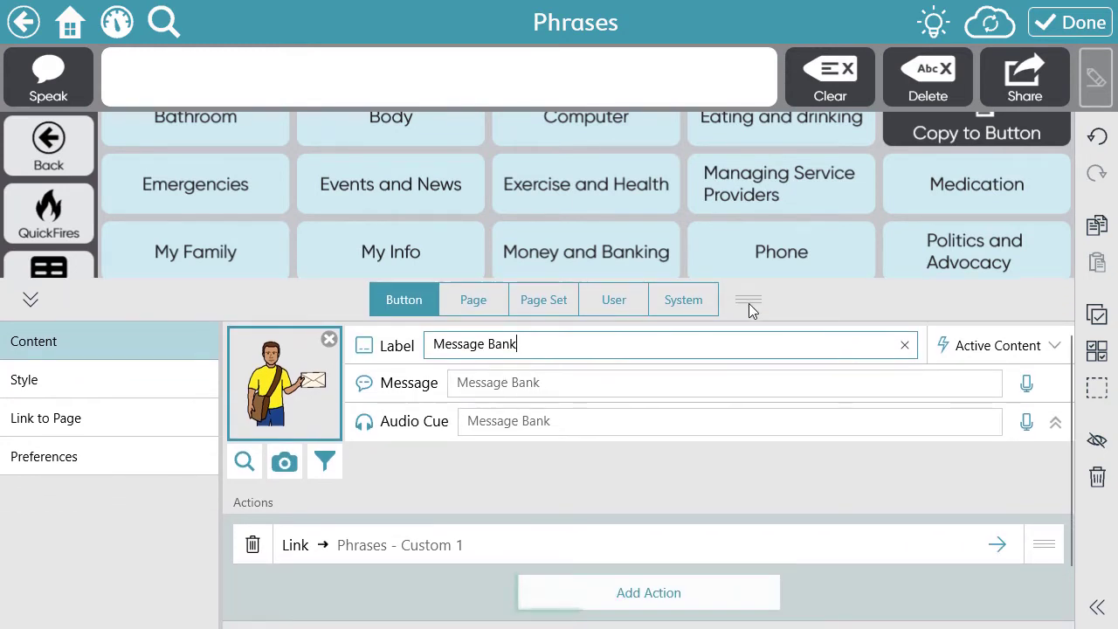
- Change the Message Bank button's link target by importing a page from myTobiiDynavox
left_click(699, 602)
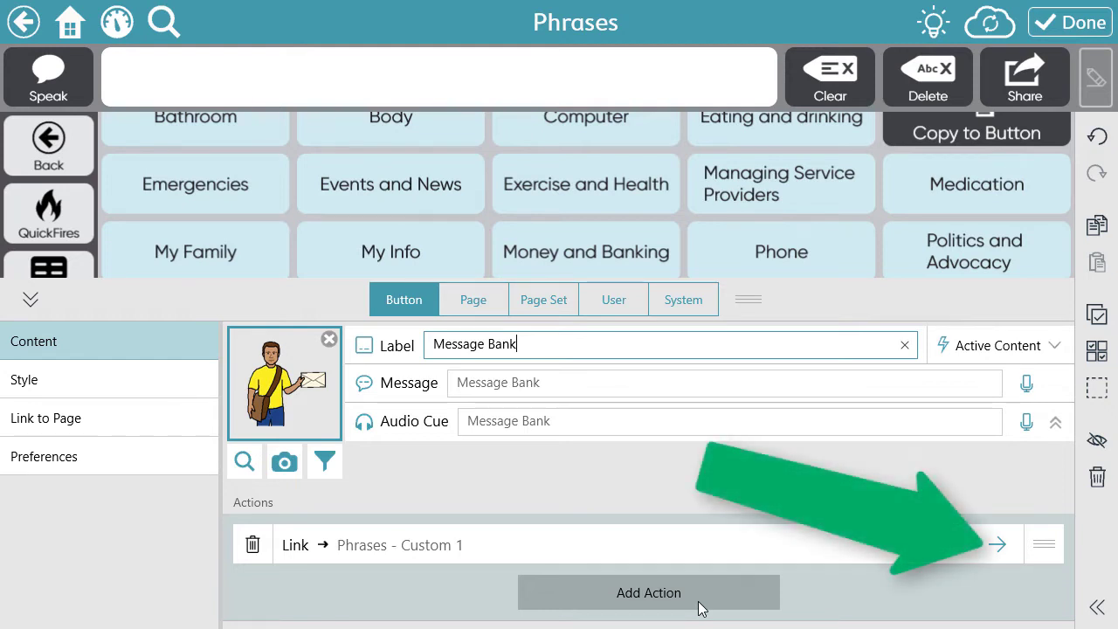
left_click(998, 545)
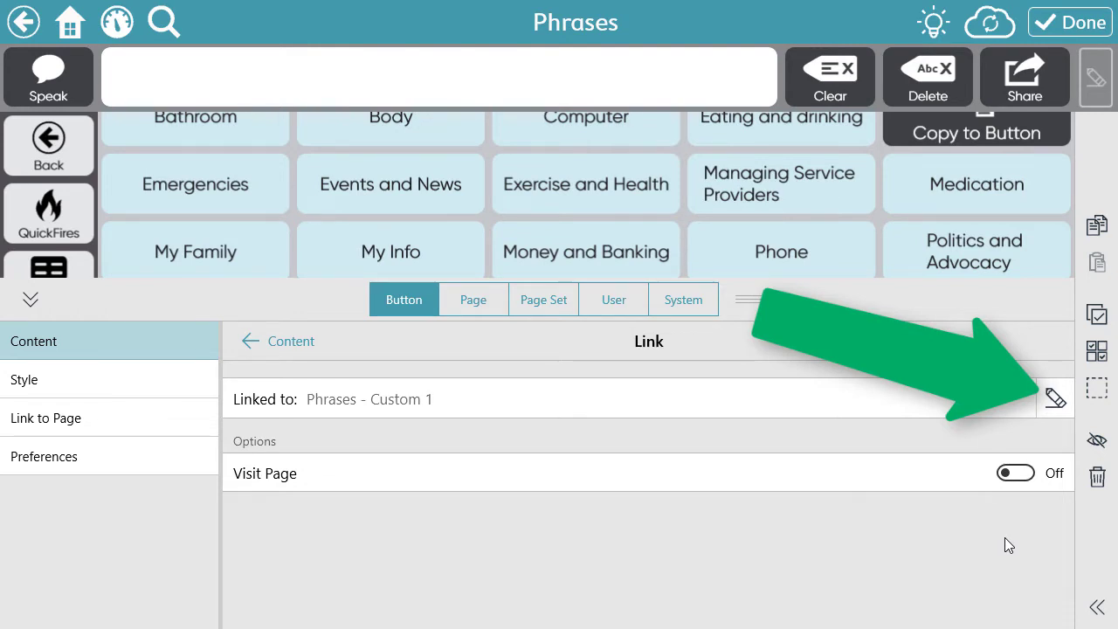
left_click(1054, 399)
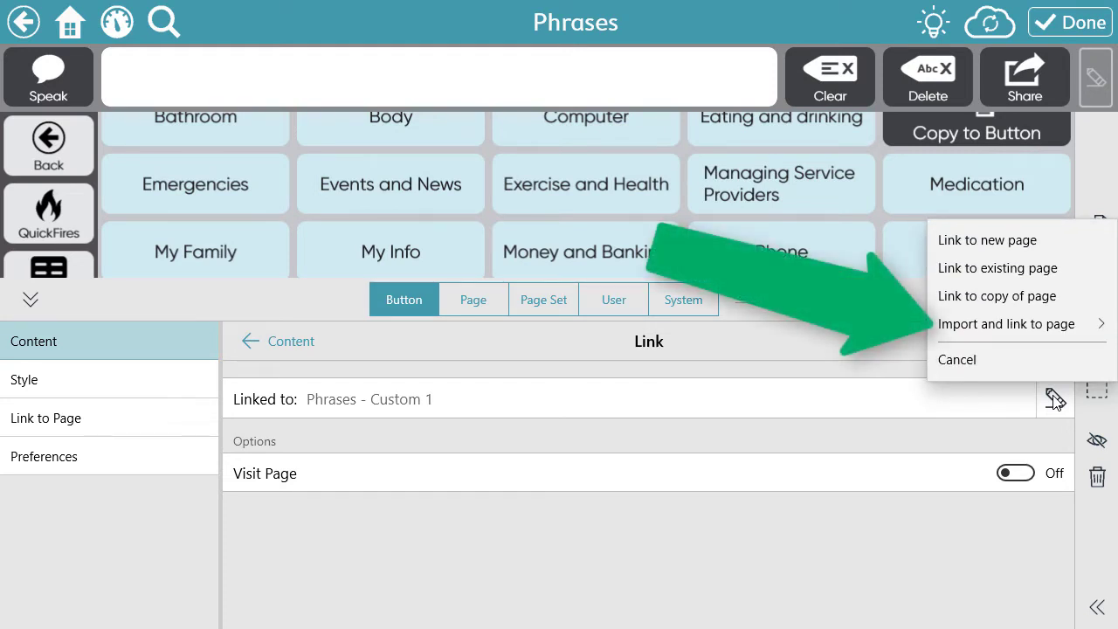
mouse_move(1054, 327)
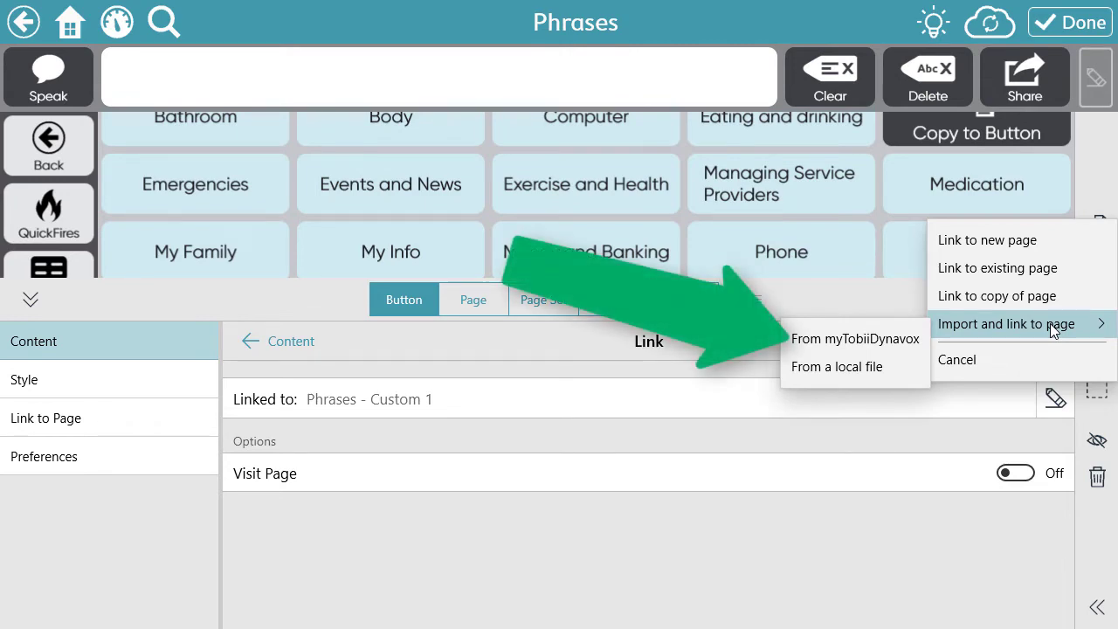
left_click(854, 342)
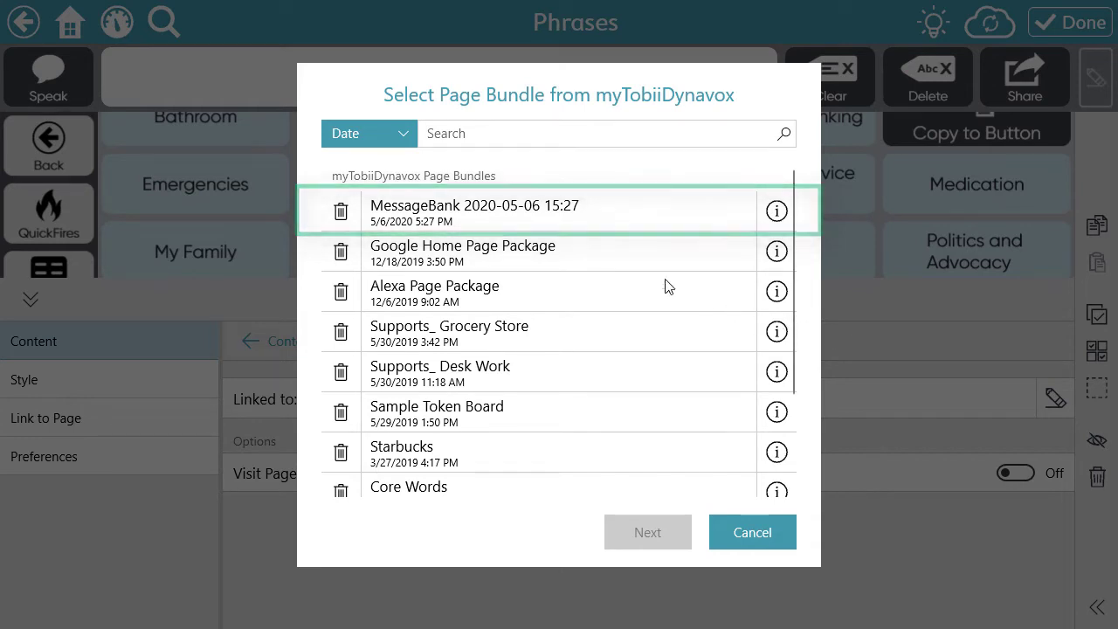
left_click(482, 224)
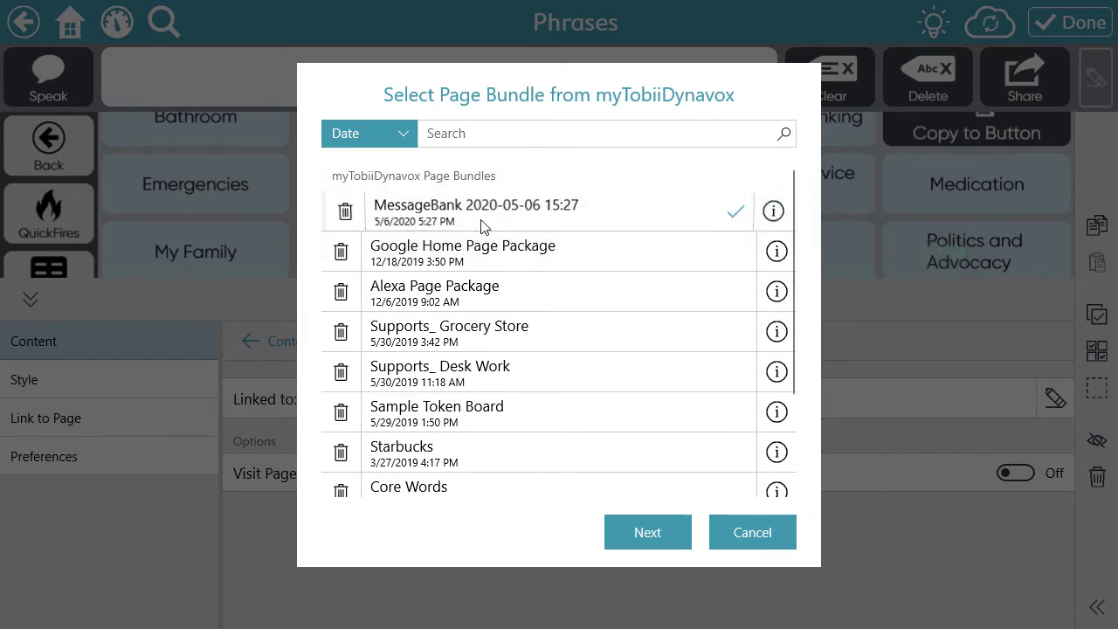
left_click(673, 549)
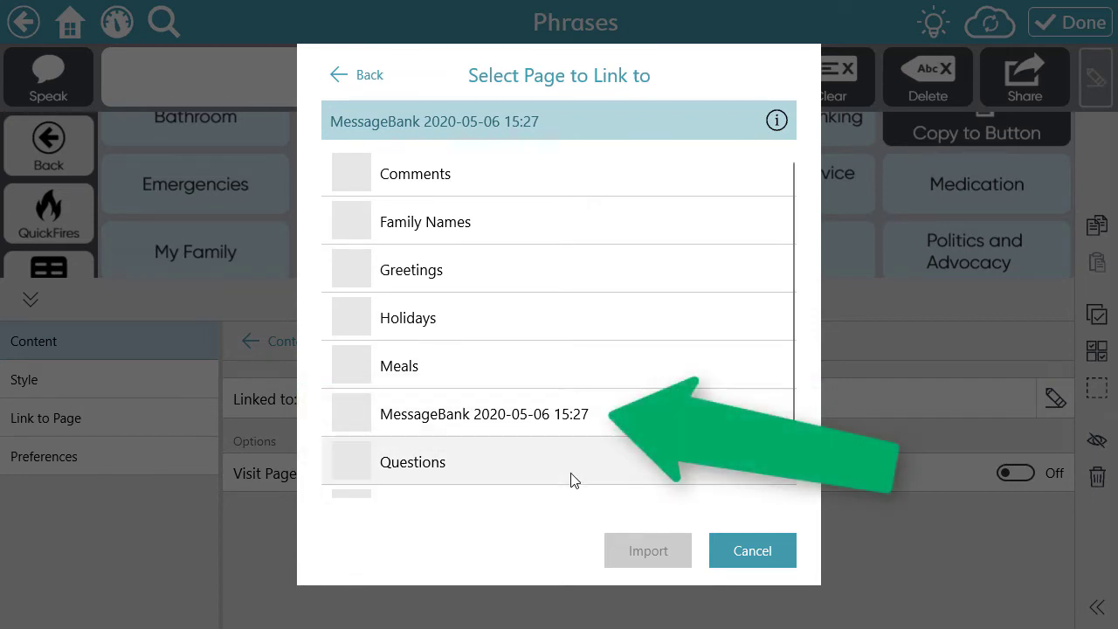
left_click(633, 412)
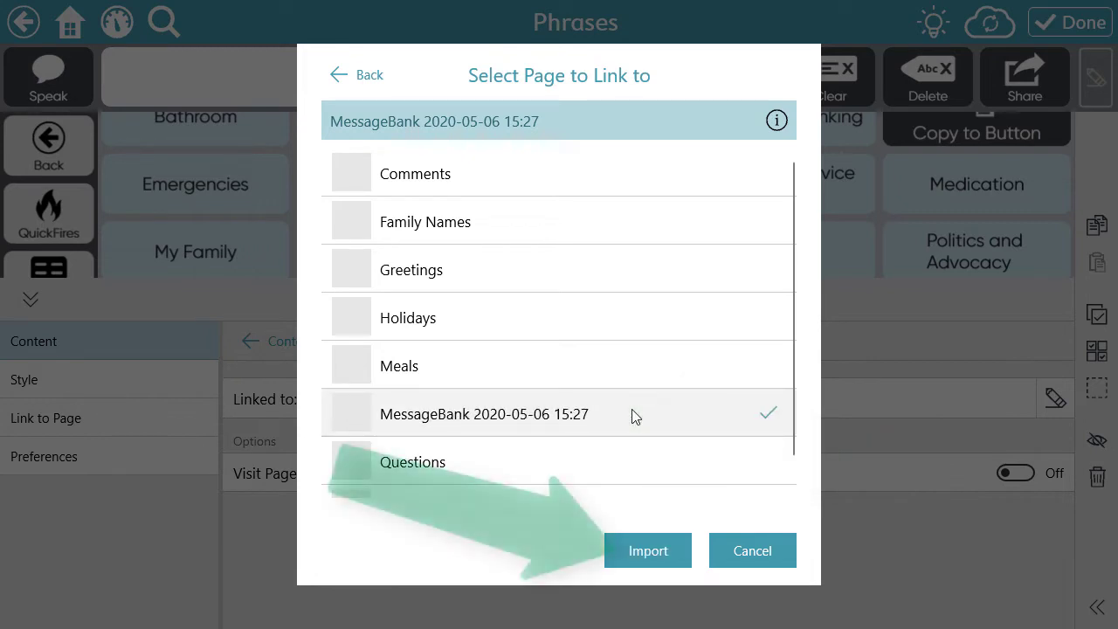
left_click(665, 566)
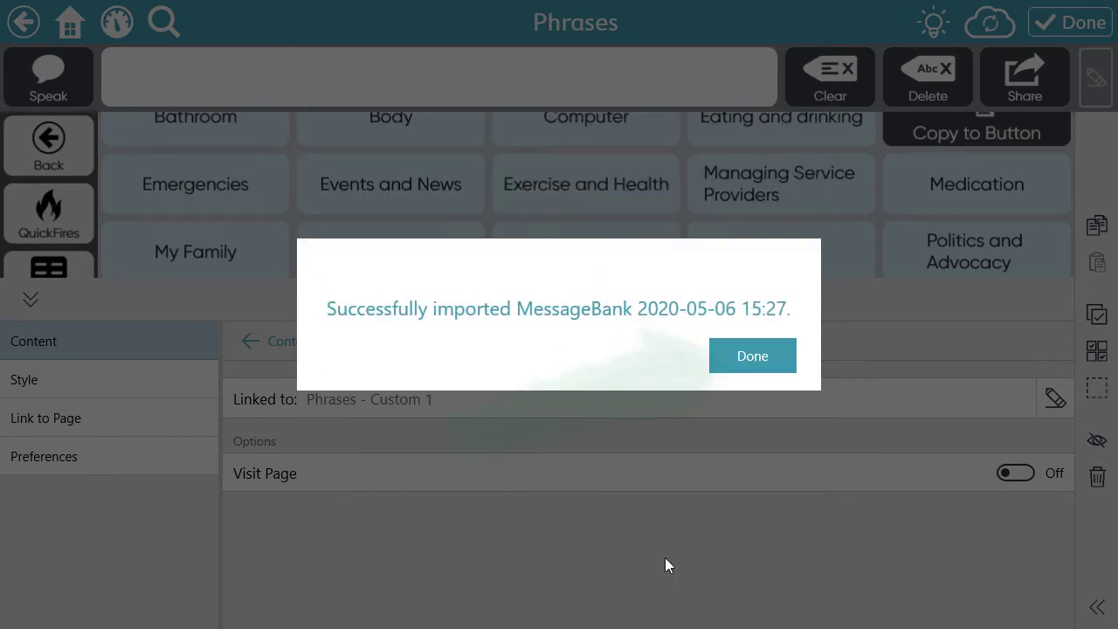
- Close the import confirmation, exit editing, and follow Message Bank to its Greetings page
left_click(752, 371)
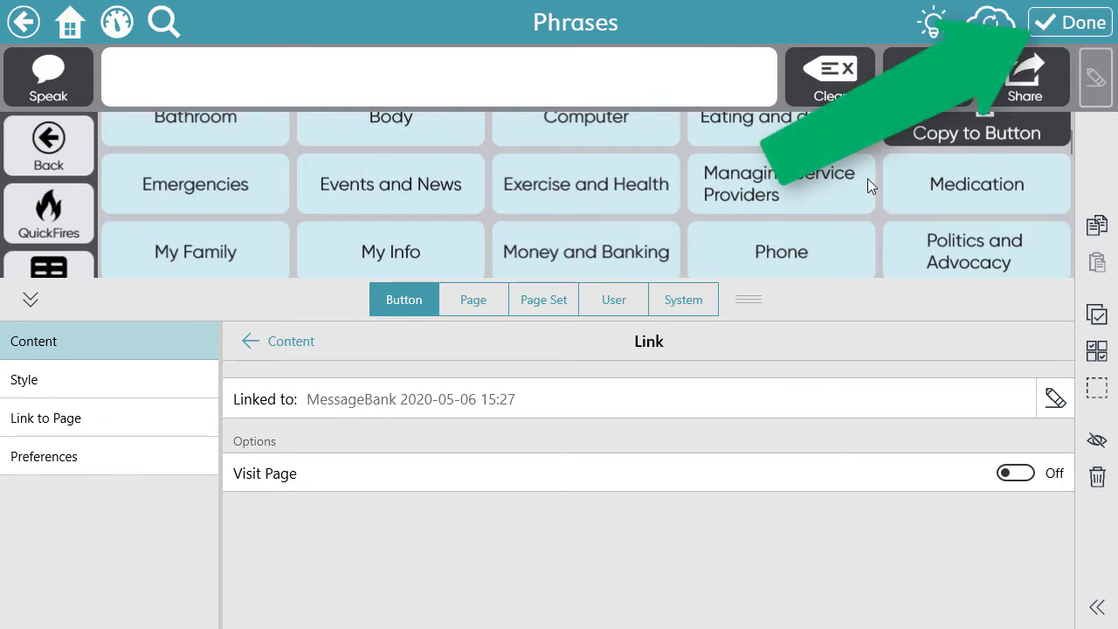
left_click(1057, 28)
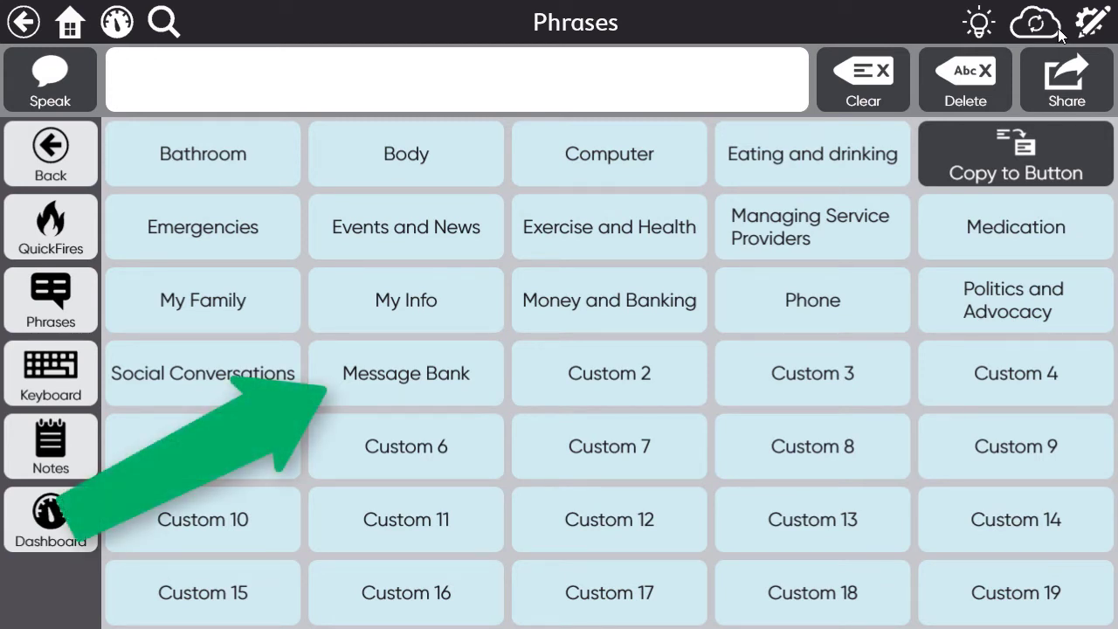
left_click(421, 398)
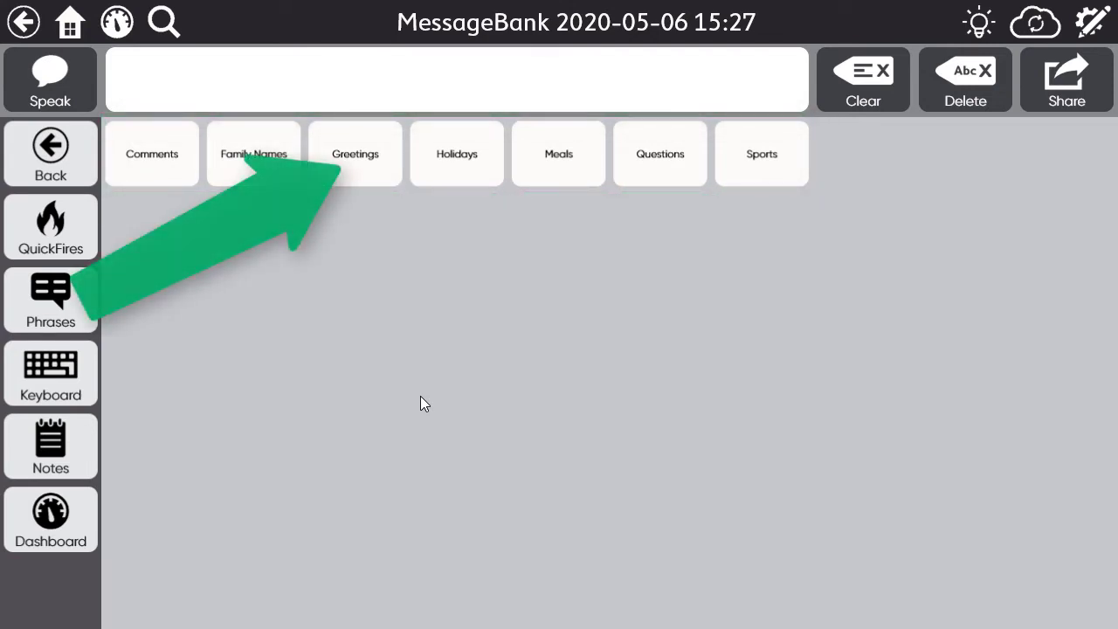
left_click(375, 168)
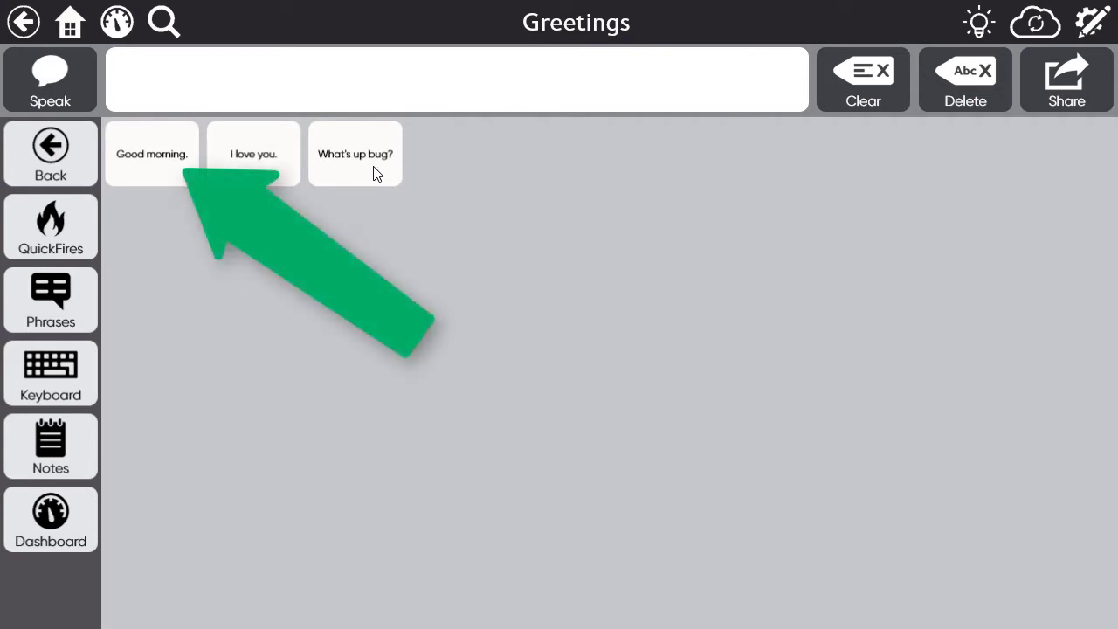
- Speak the 'Good morning.' phrase, then put the Greetings page into edit mode
left_click(169, 175)
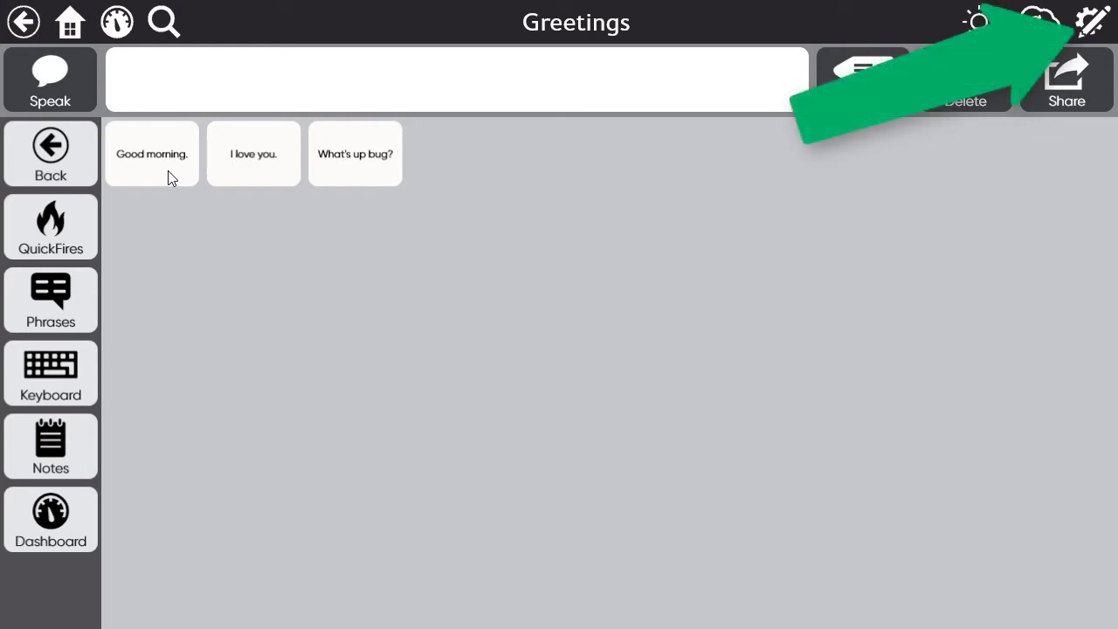
left_click(1093, 27)
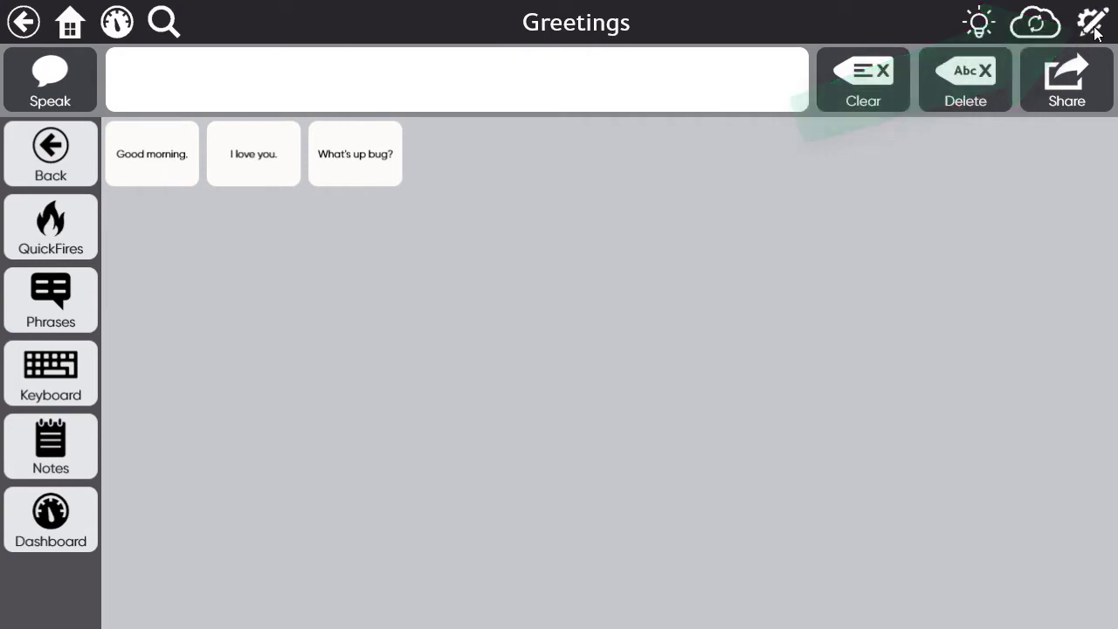
- Widen 'Good morning.' to two cells and remove the period from its label
left_click(172, 160)
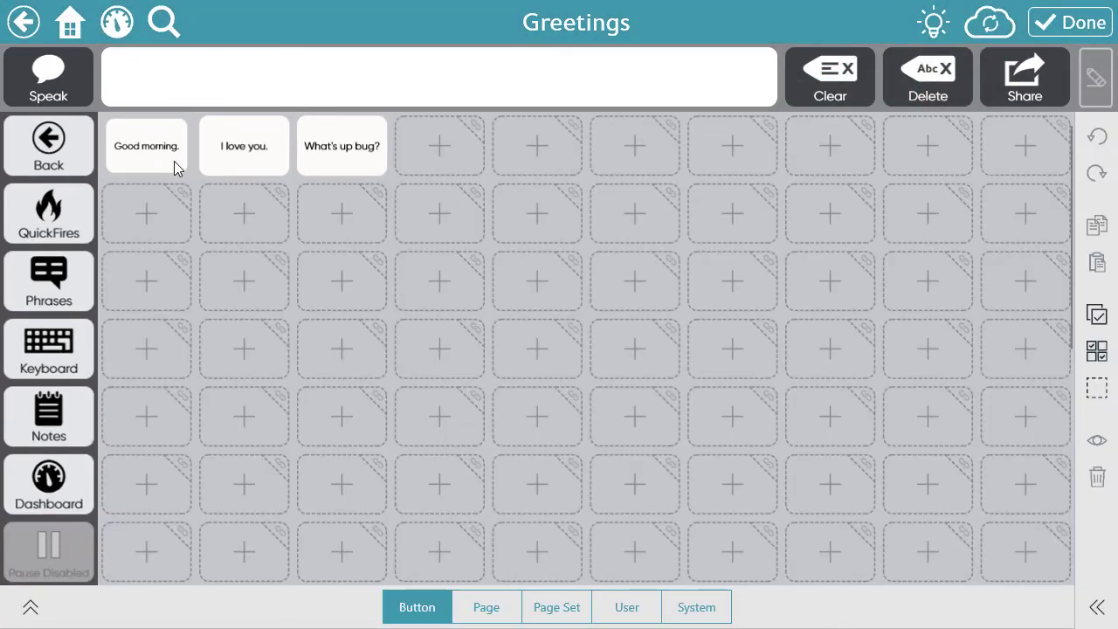
left_click_drag(191, 176, 291, 182)
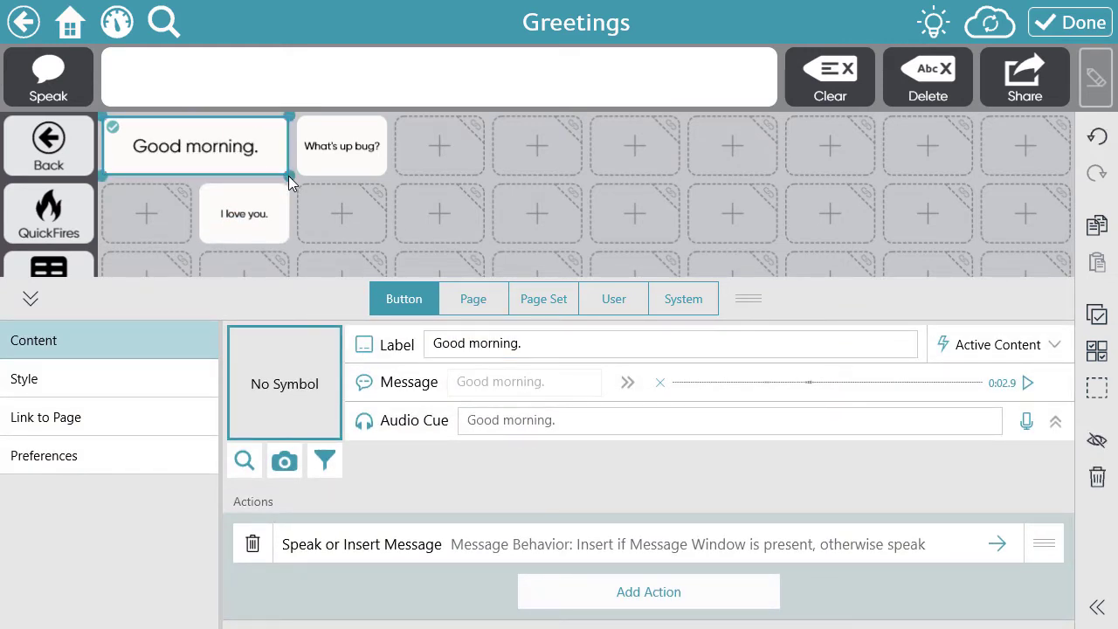
left_click(536, 345)
key("BackSpace")
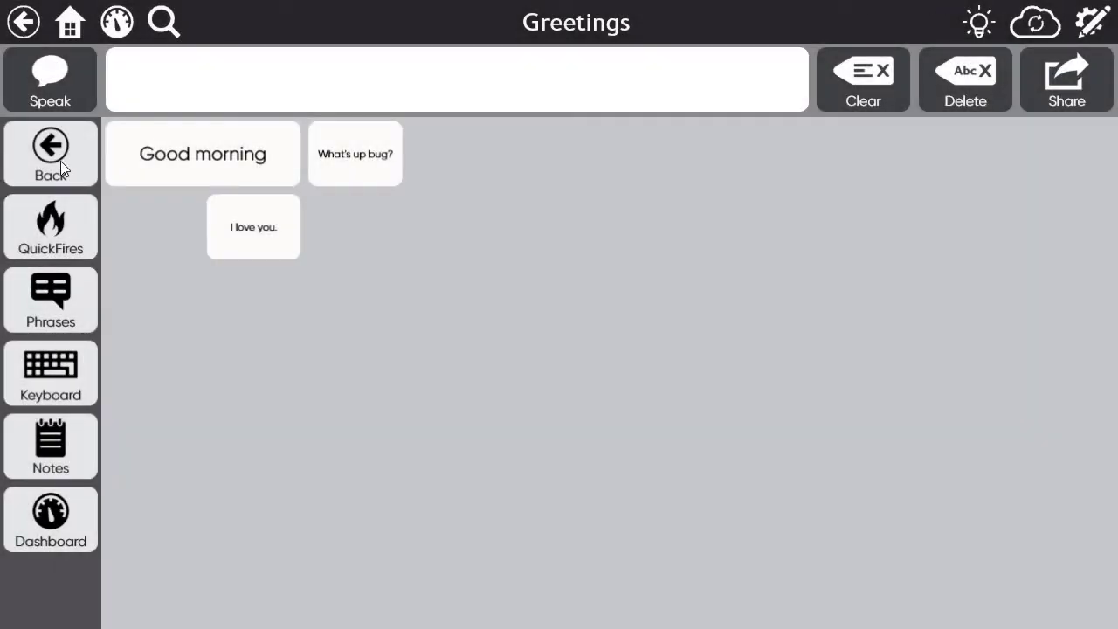
left_click(61, 160)
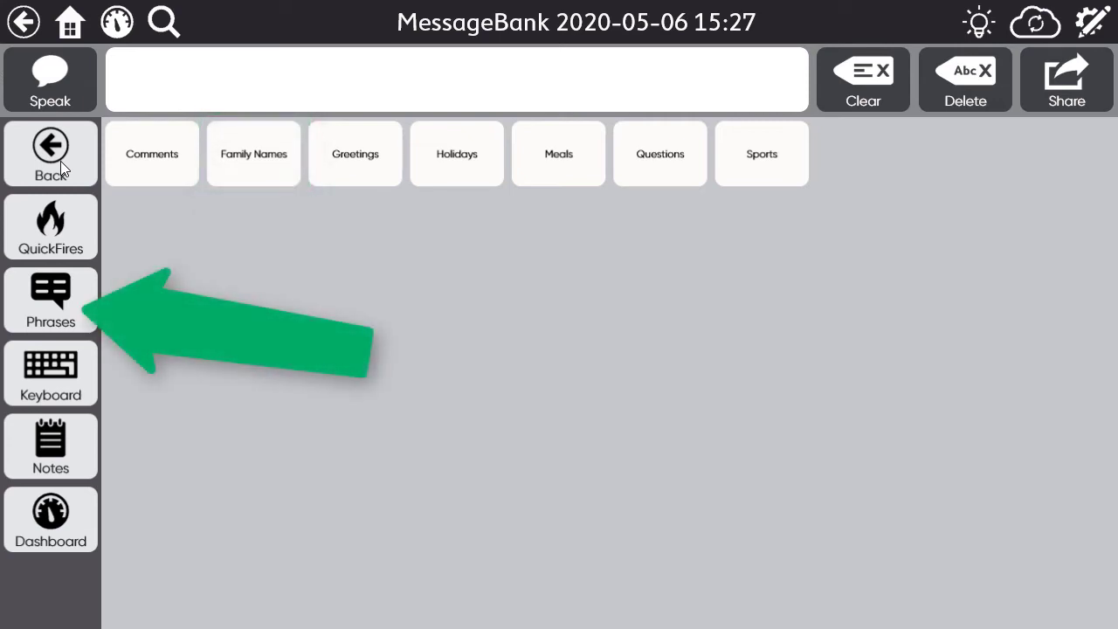
- Edit the empty row-2 button on Phrases - My Family and reveal Delete for its speak action
left_click(40, 316)
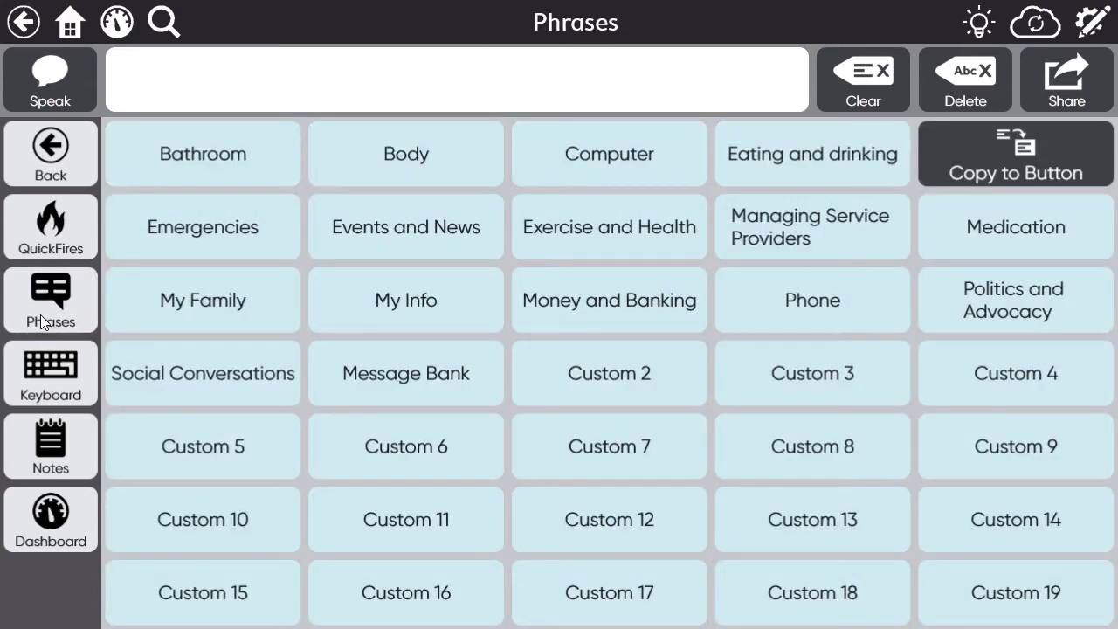
left_click(221, 316)
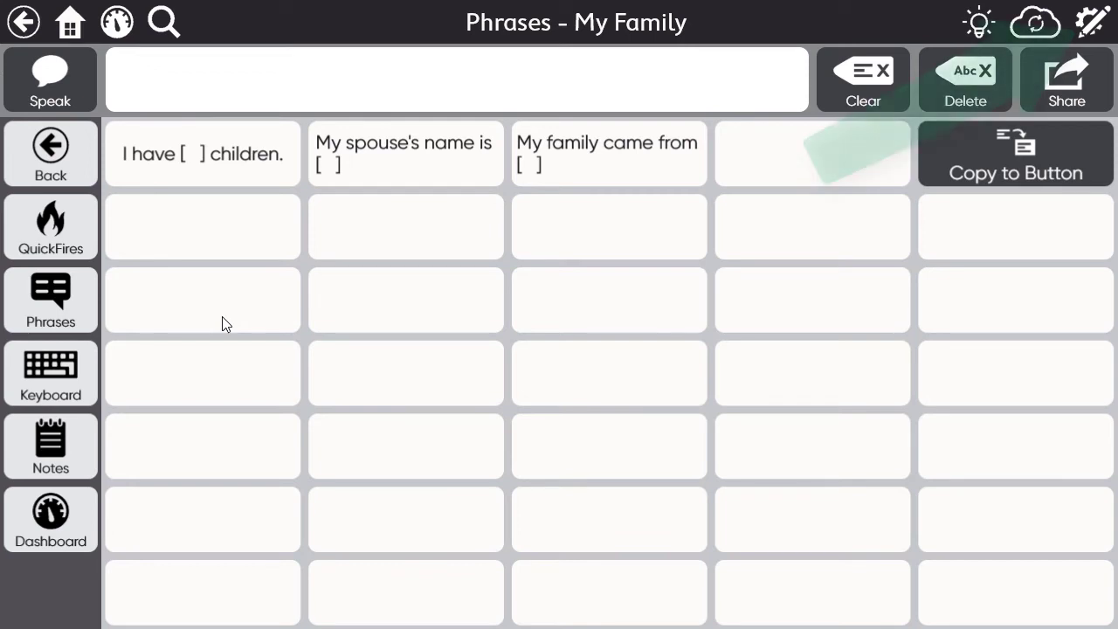
left_click(1091, 33)
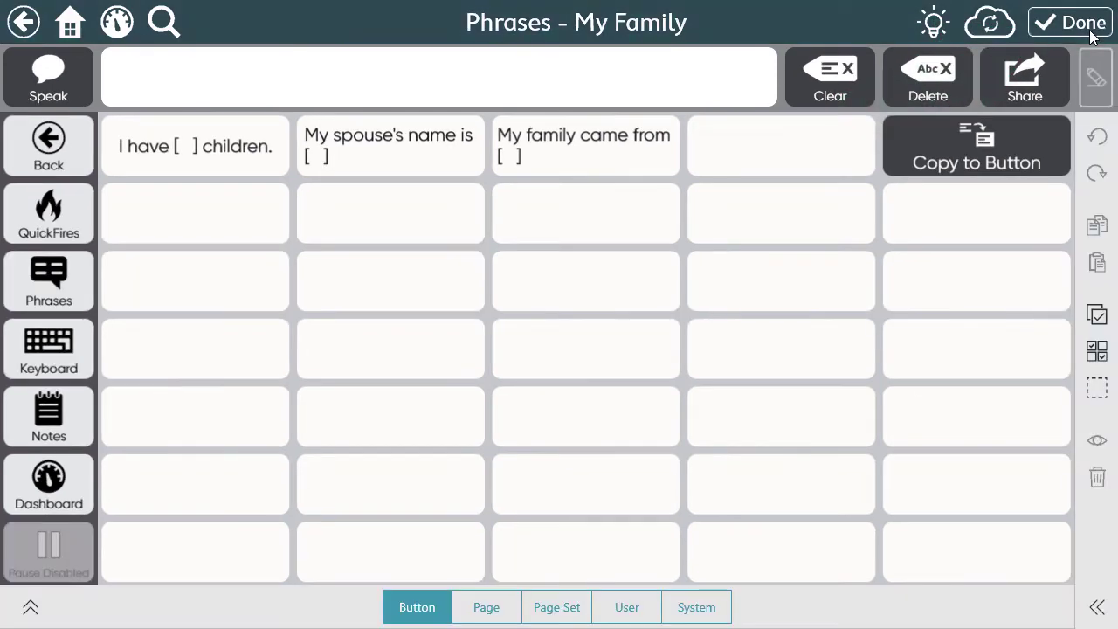
left_click(233, 234)
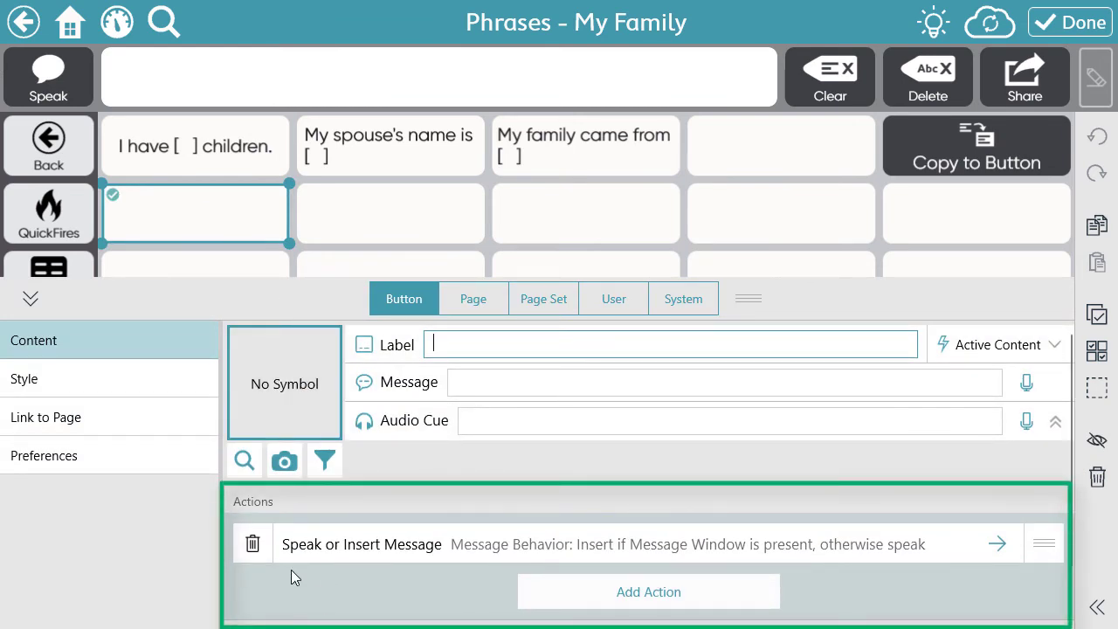
left_click(252, 549)
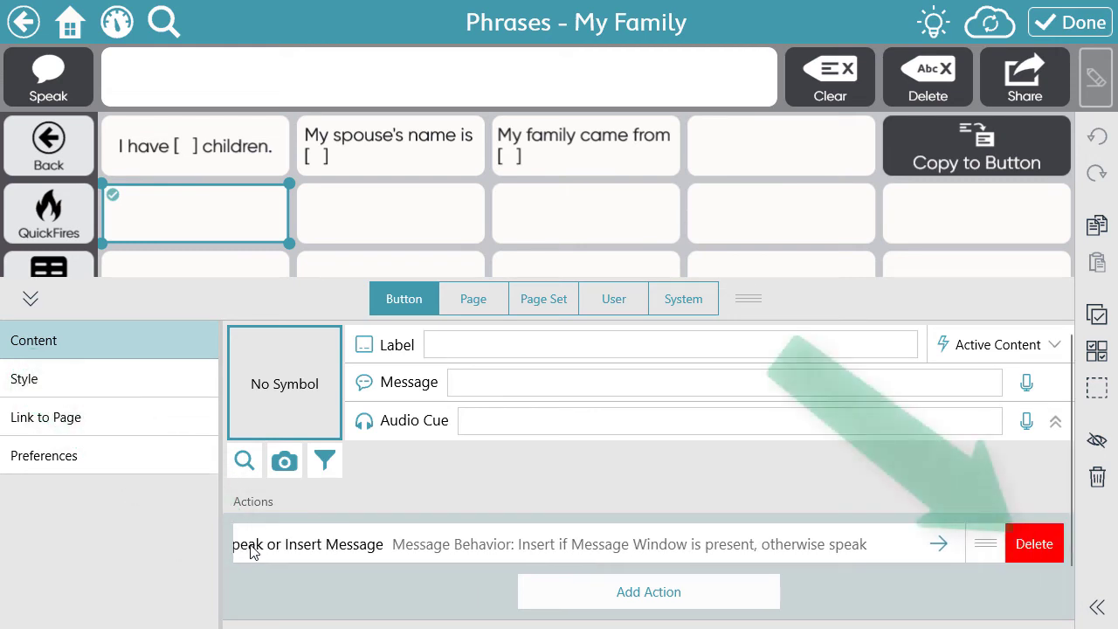
- Replace the blank button's Speak or Insert Message action with a Navigation Link action
left_click(1035, 545)
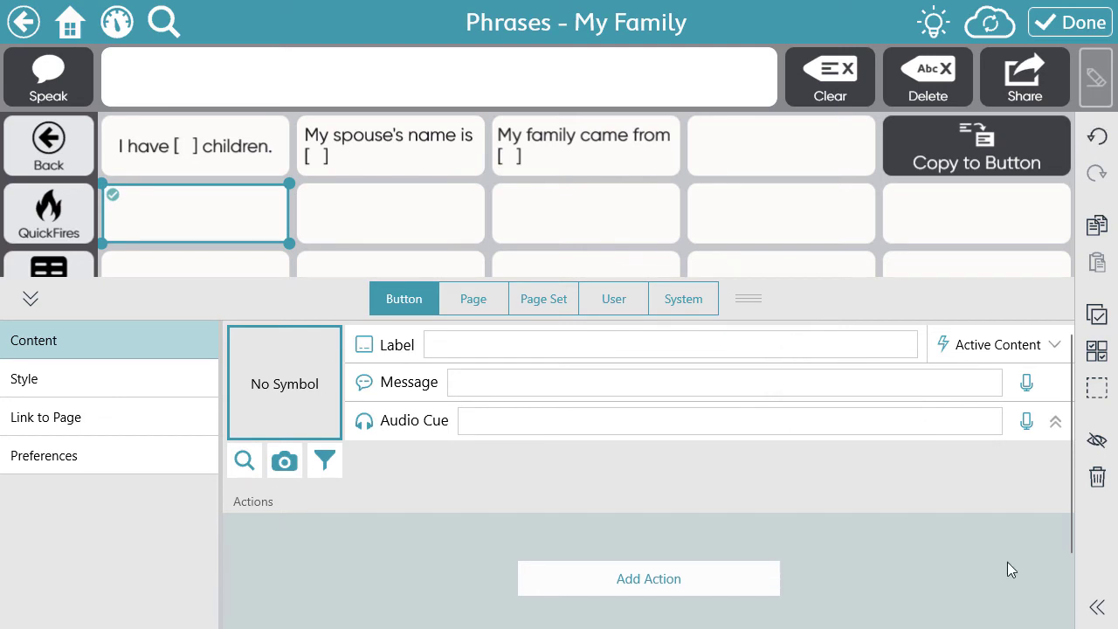
left_click(669, 592)
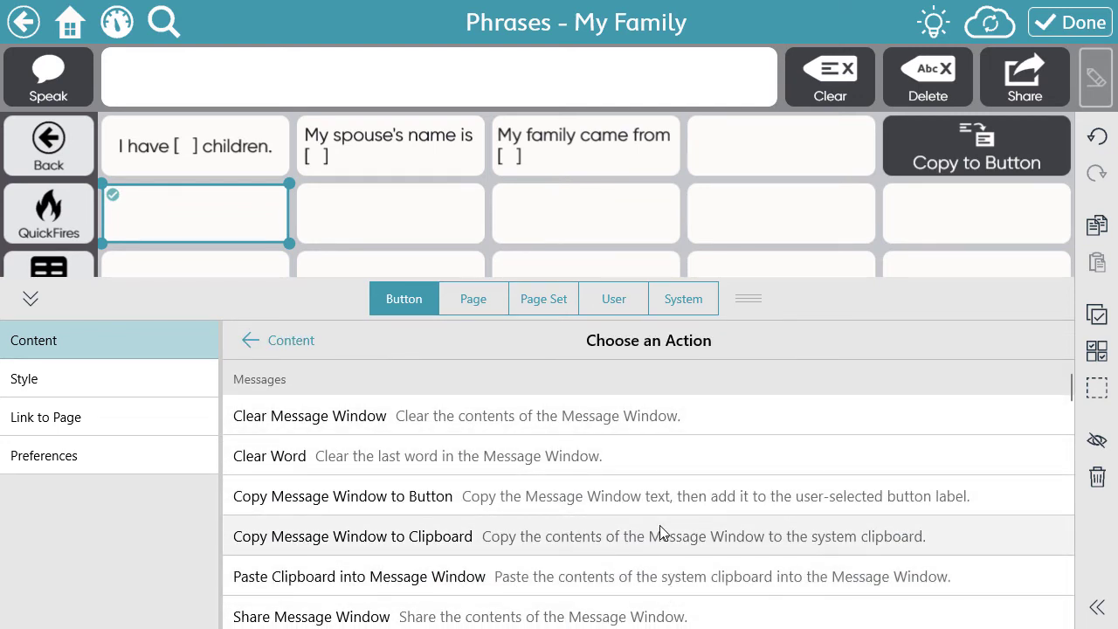
scroll(659, 533, "down", 4)
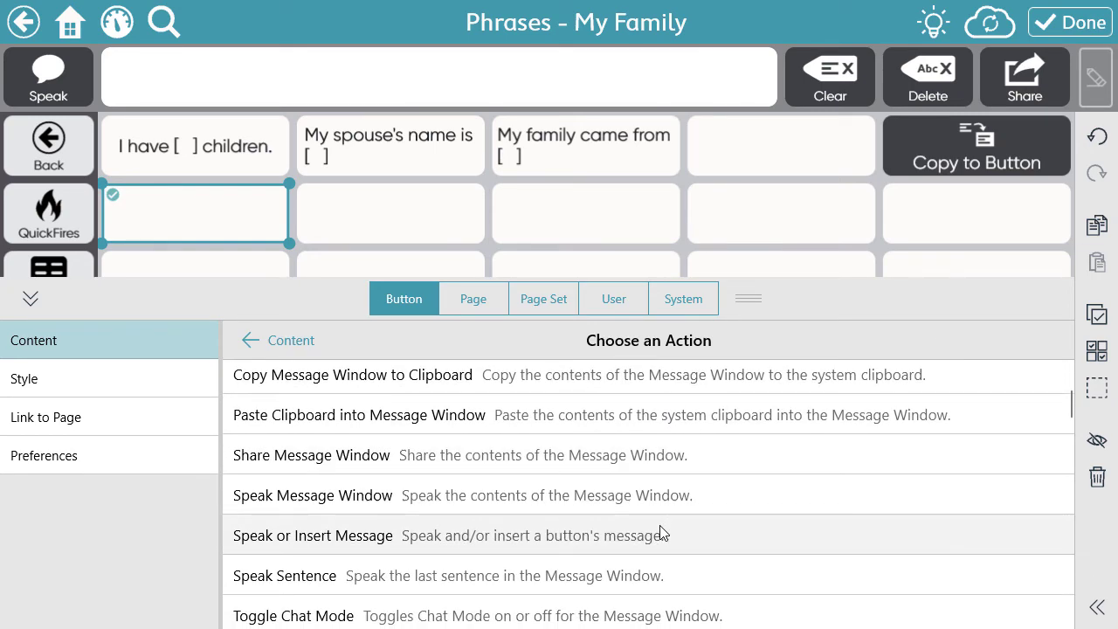
scroll(661, 532, "down", 6)
scroll(661, 532, "down", 1)
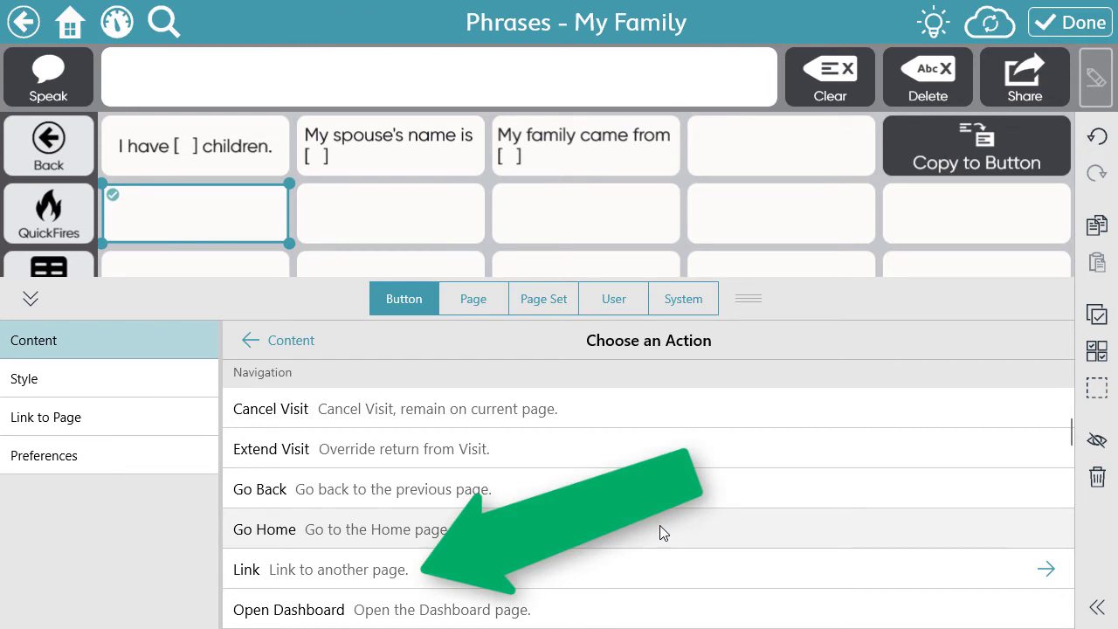
left_click(611, 580)
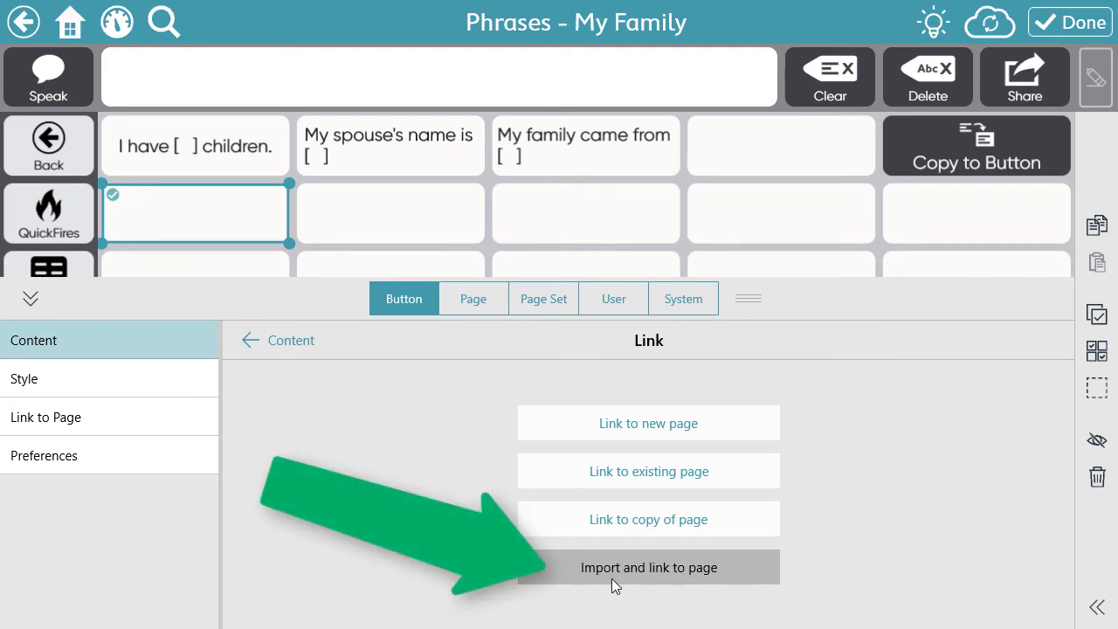
left_click(611, 578)
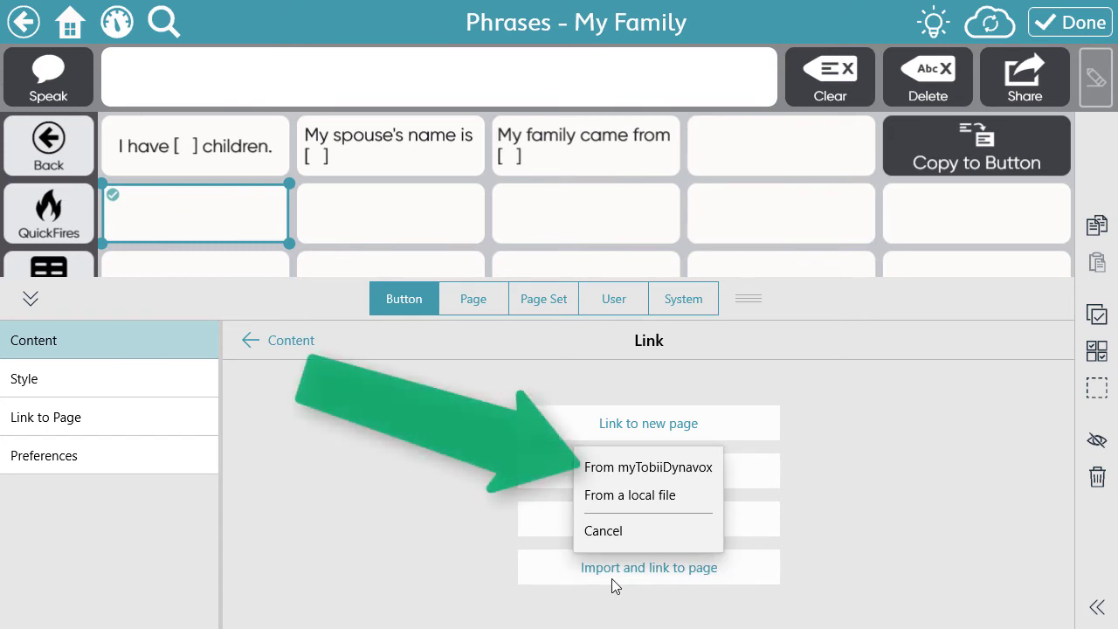
left_click(634, 472)
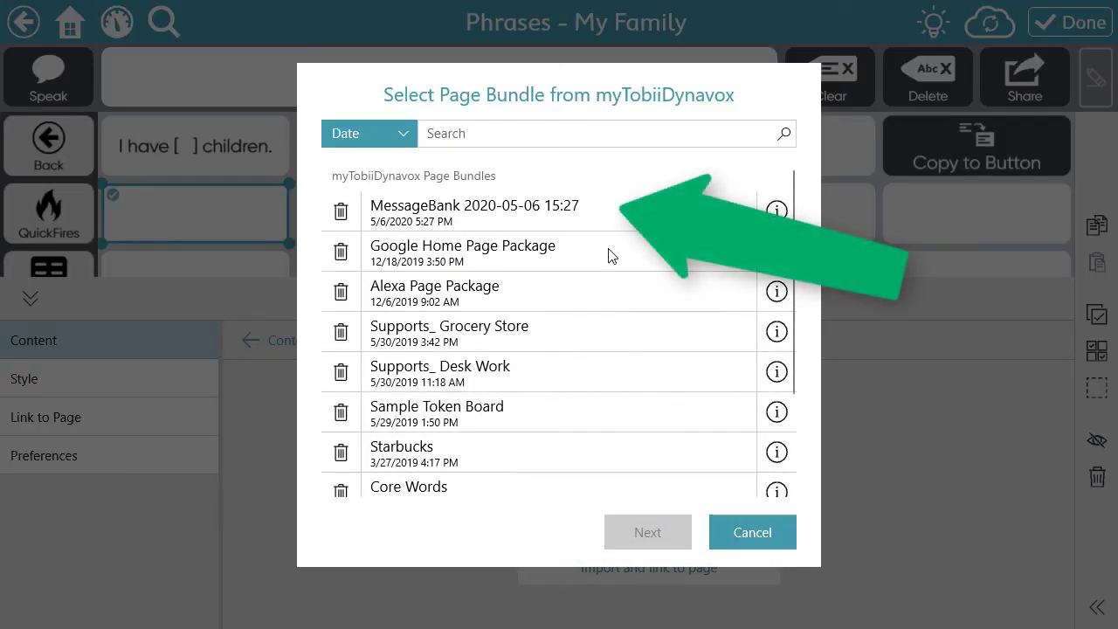
left_click(559, 221)
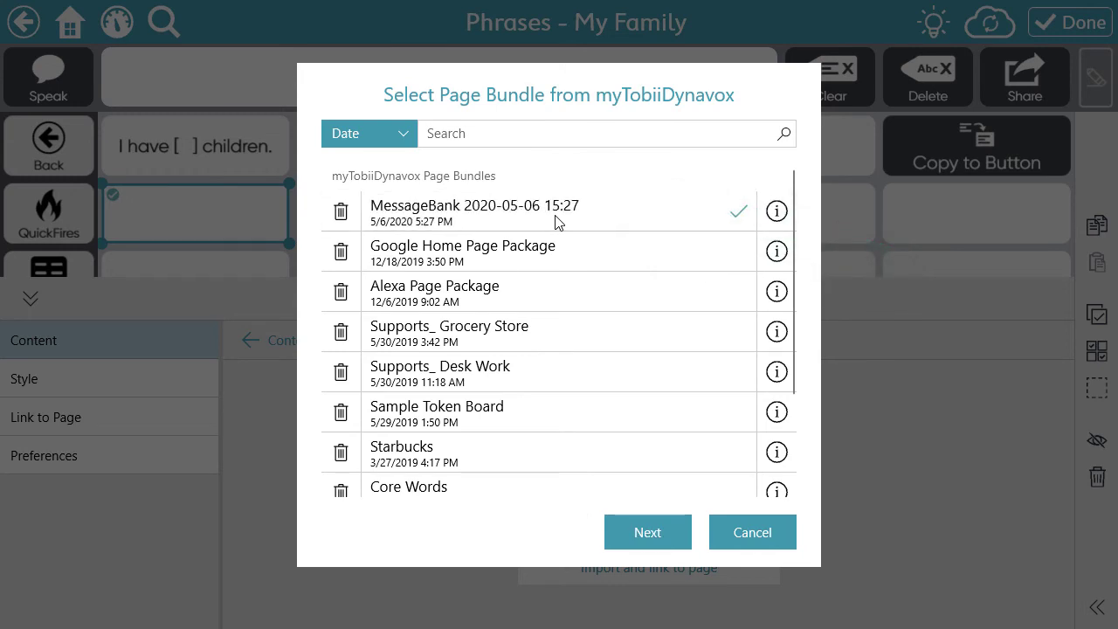
left_click(667, 531)
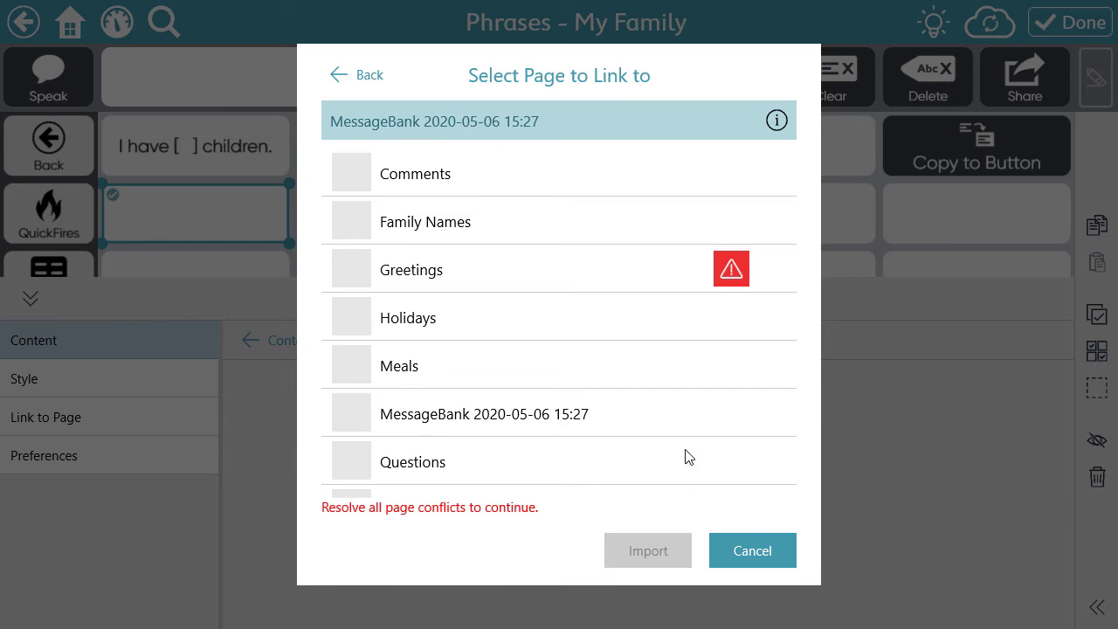
- Resolve the Greetings page conflict by choosing Keep existing page
left_click(731, 274)
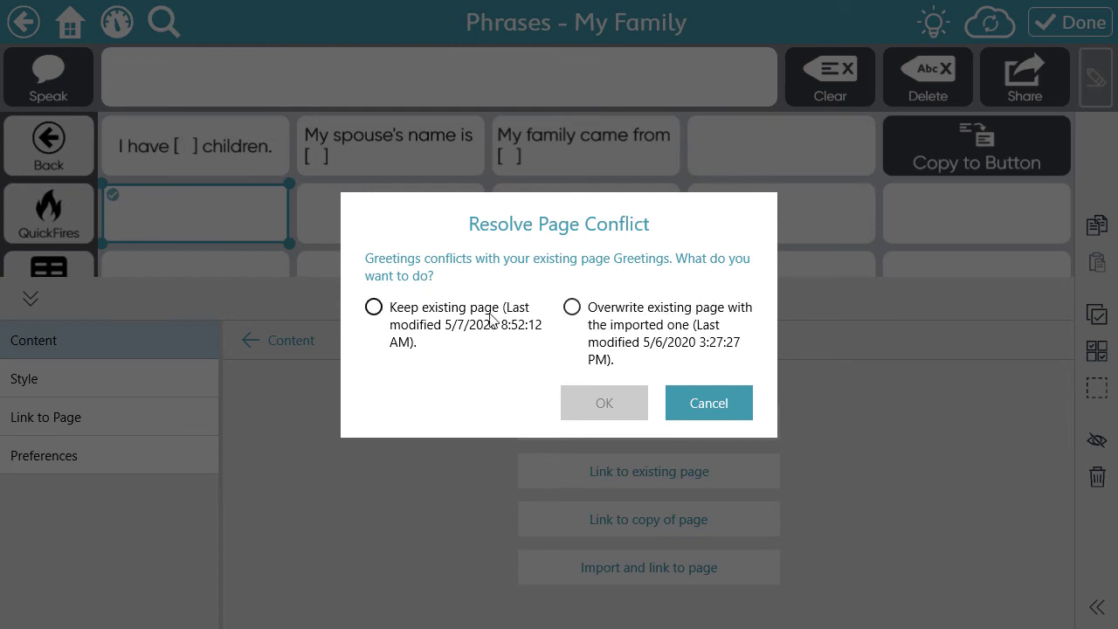
left_click(374, 309)
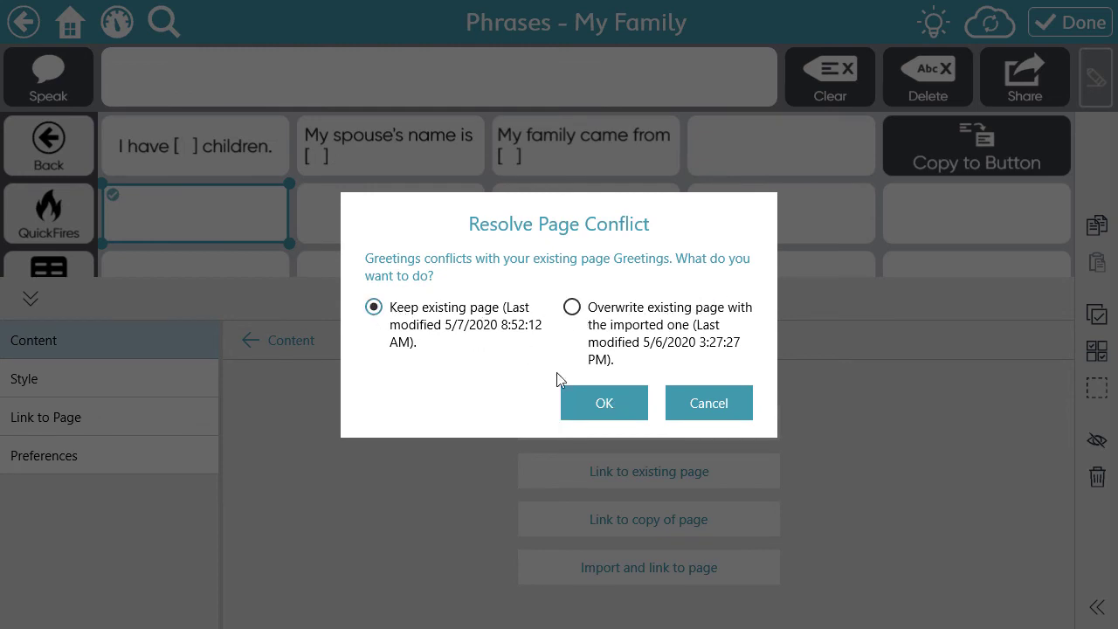
left_click(600, 406)
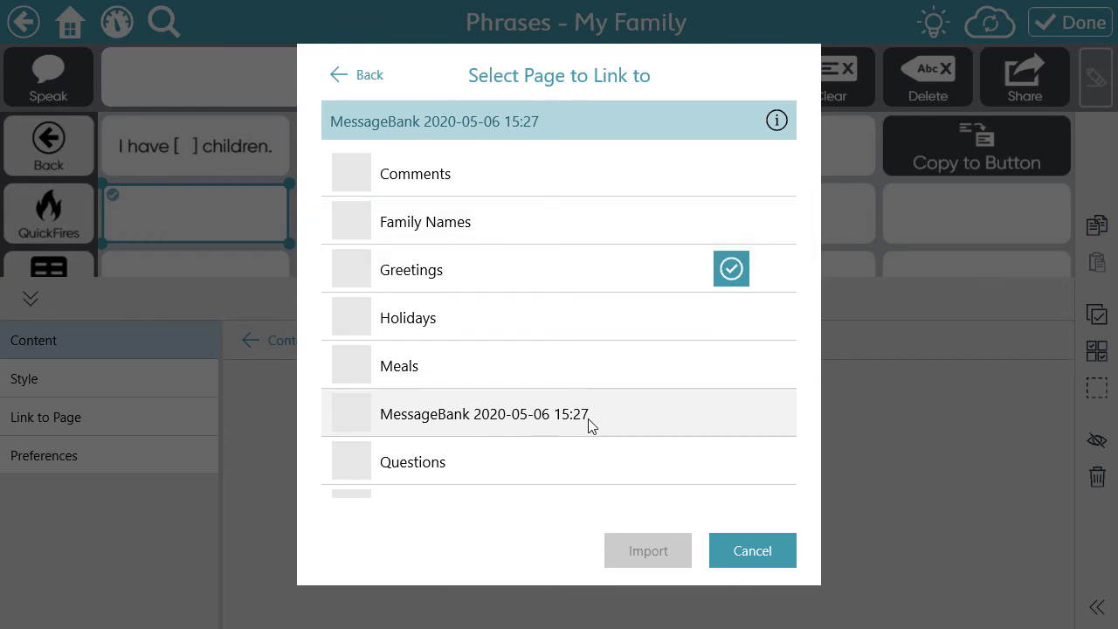
- Import the bundle with Family Names as the link target, then return to Content settings
left_click(502, 231)
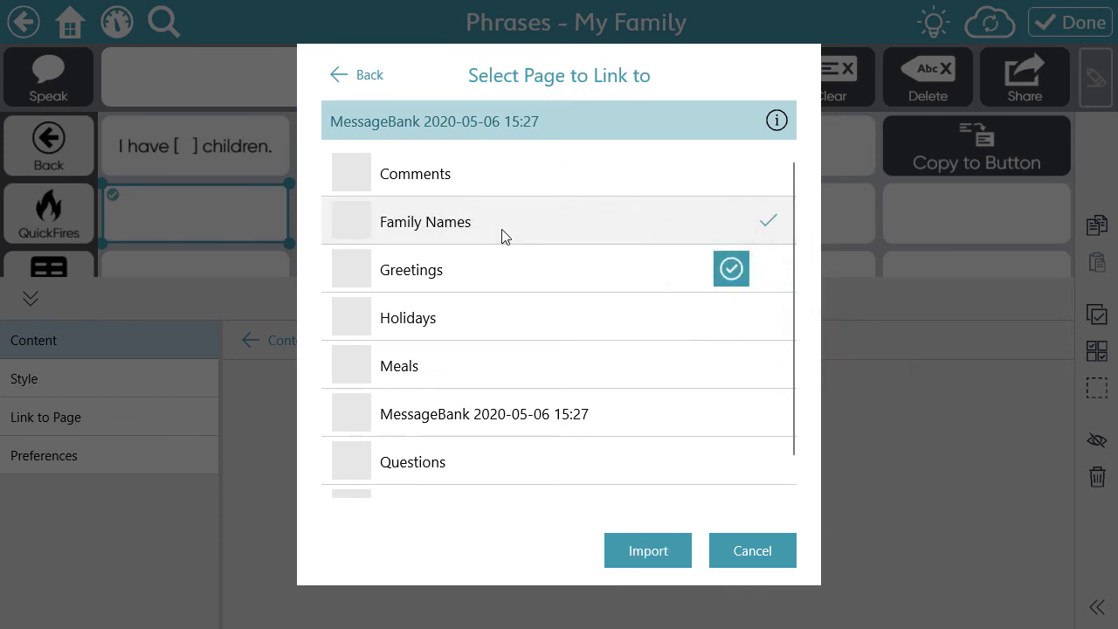
left_click(646, 552)
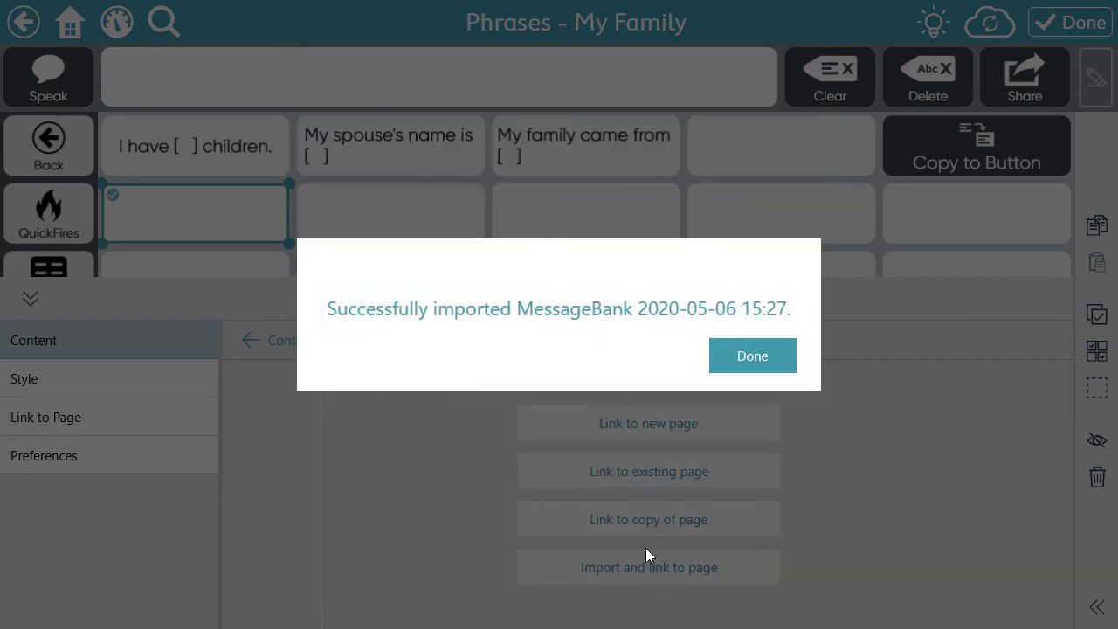
left_click(762, 365)
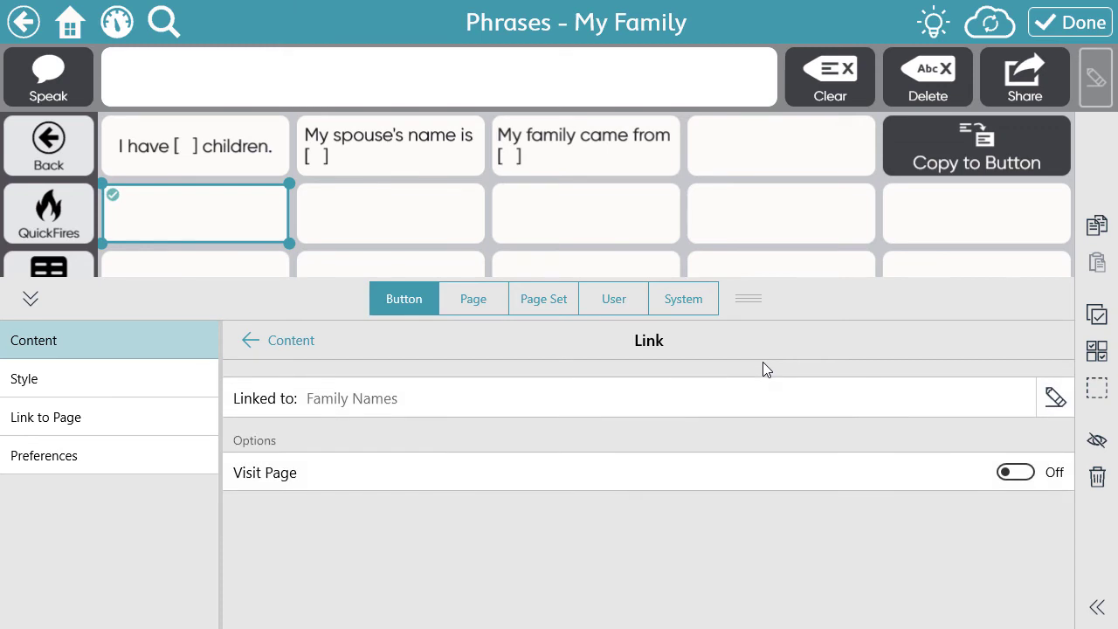
left_click(253, 341)
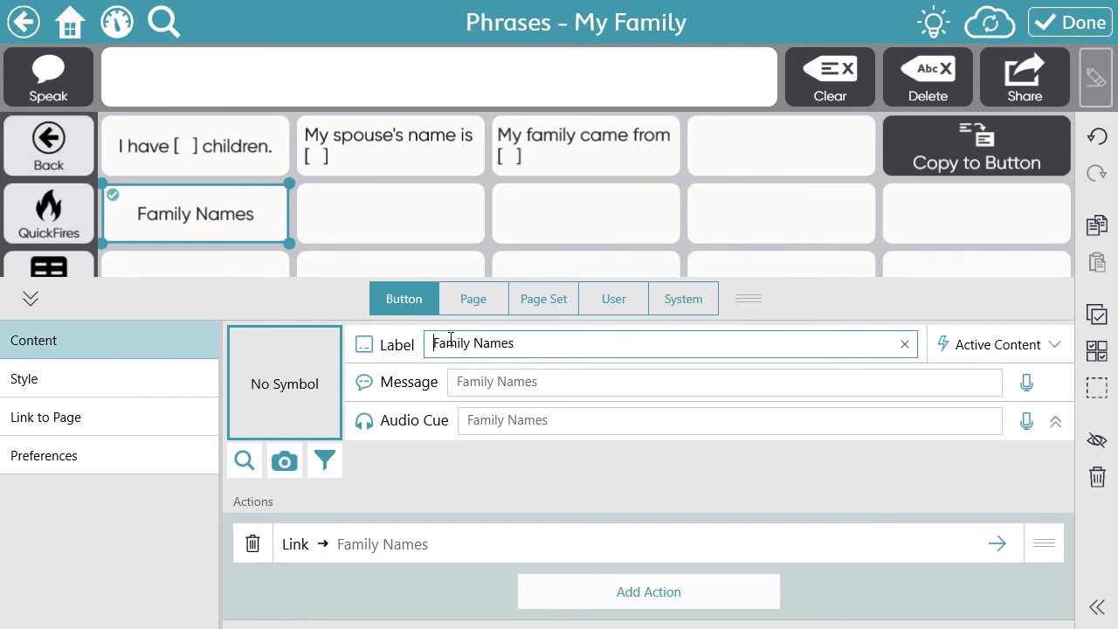
- Change the label to 'Recorded Family Names' and leave edit mode on My Family
type("Record")
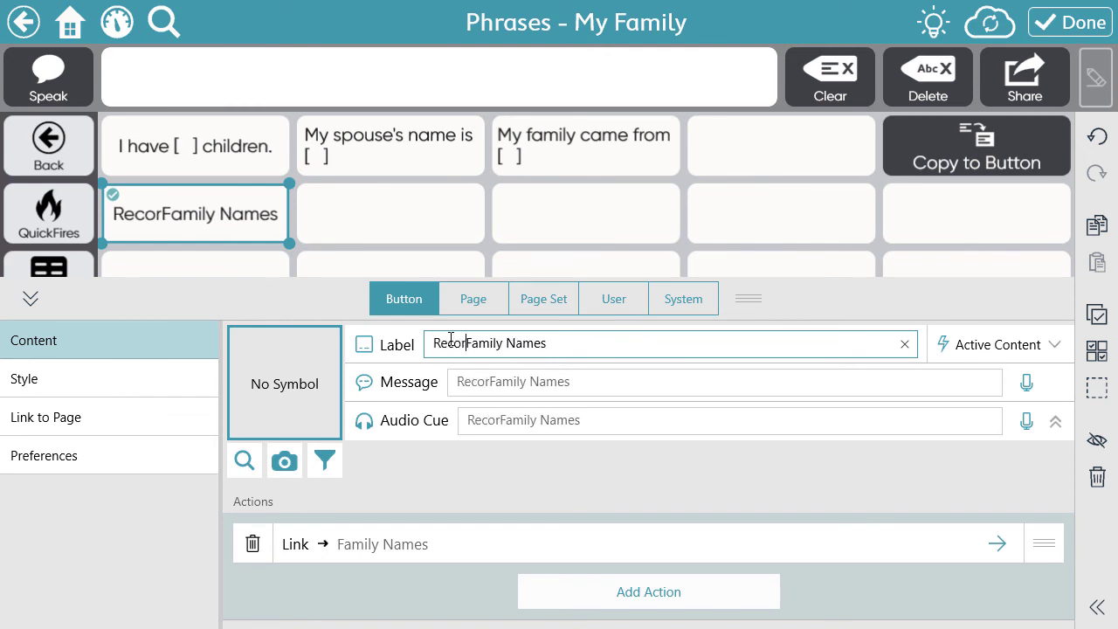
type("ed")
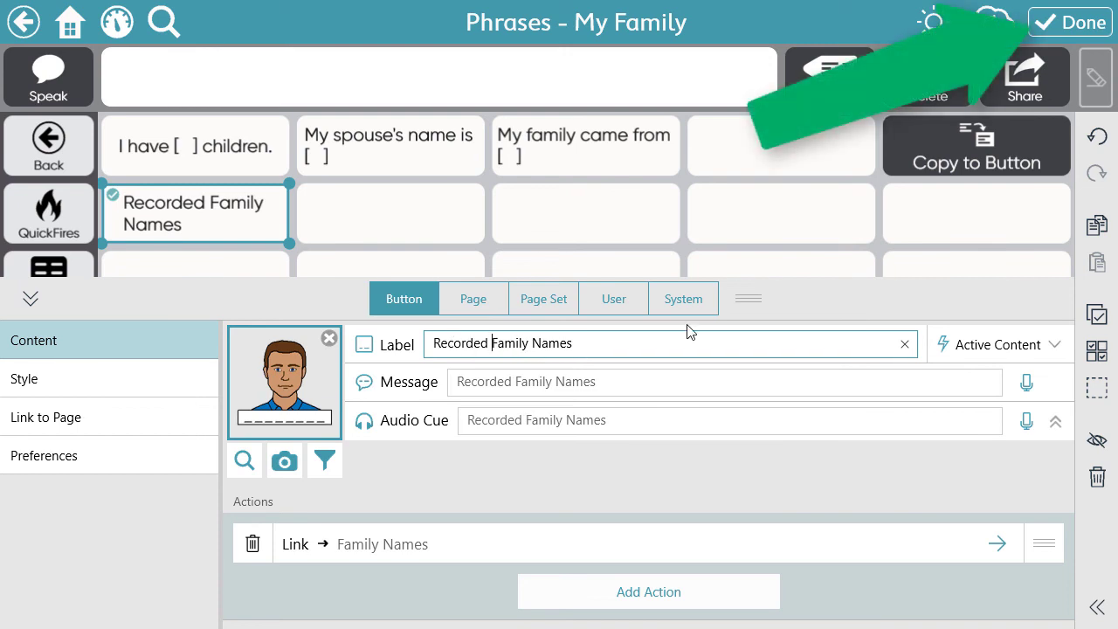
left_click(1079, 29)
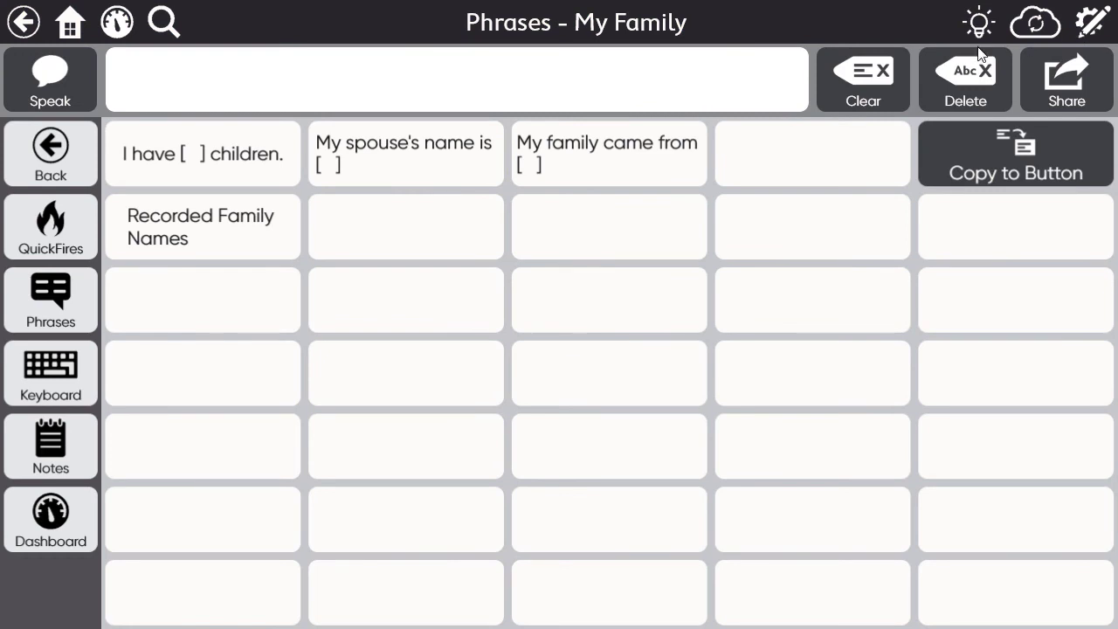
- Open Family Names via the Recorded Family Names button and play the second name
left_click(249, 242)
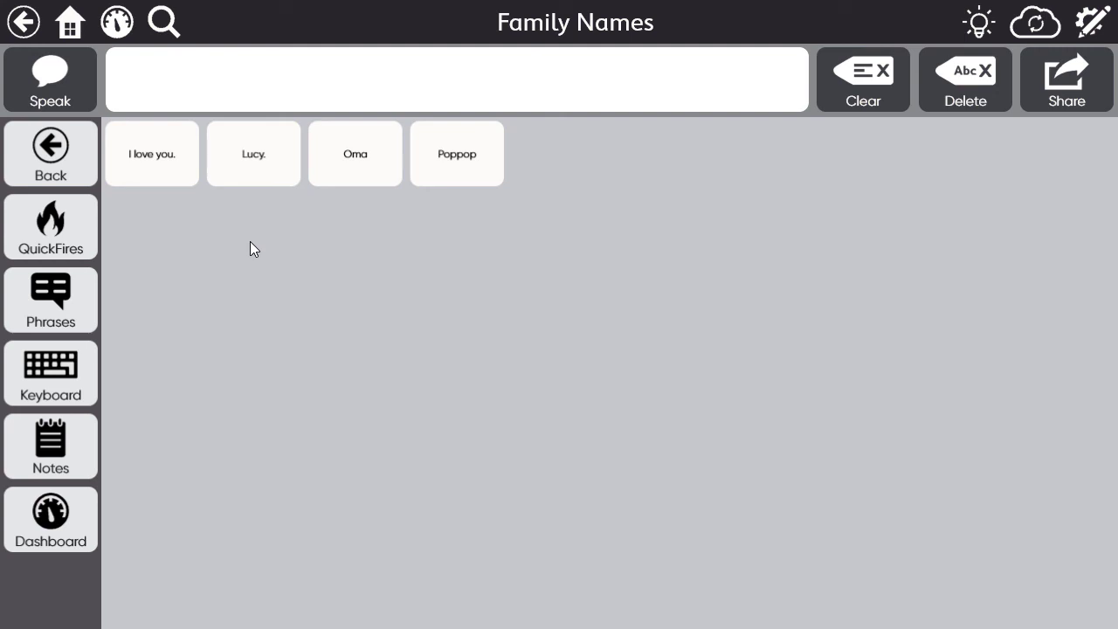
left_click(256, 166)
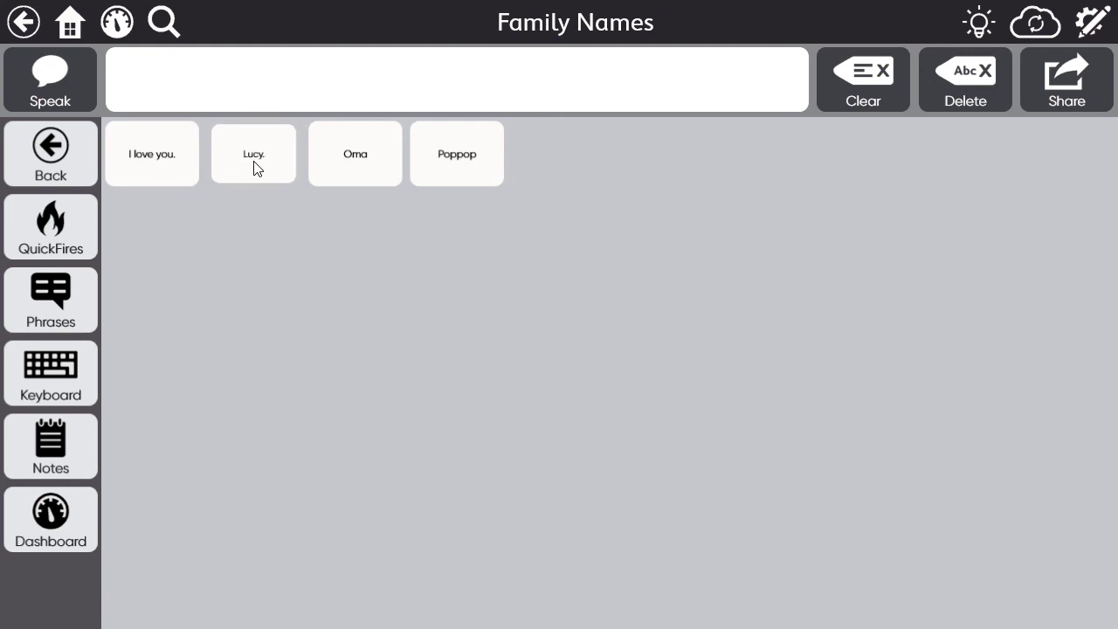
- Widen the I love you., second name, Oma and Poppop buttons to two columns each
left_click(1090, 26)
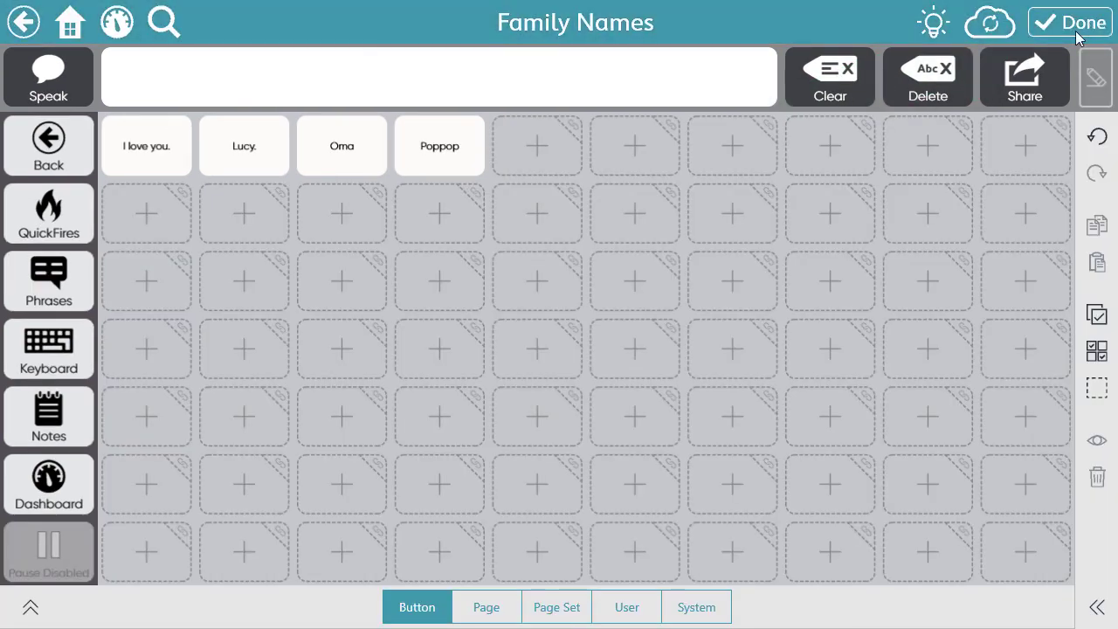
left_click(148, 166)
left_click_drag(190, 181, 267, 174)
left_click(218, 230)
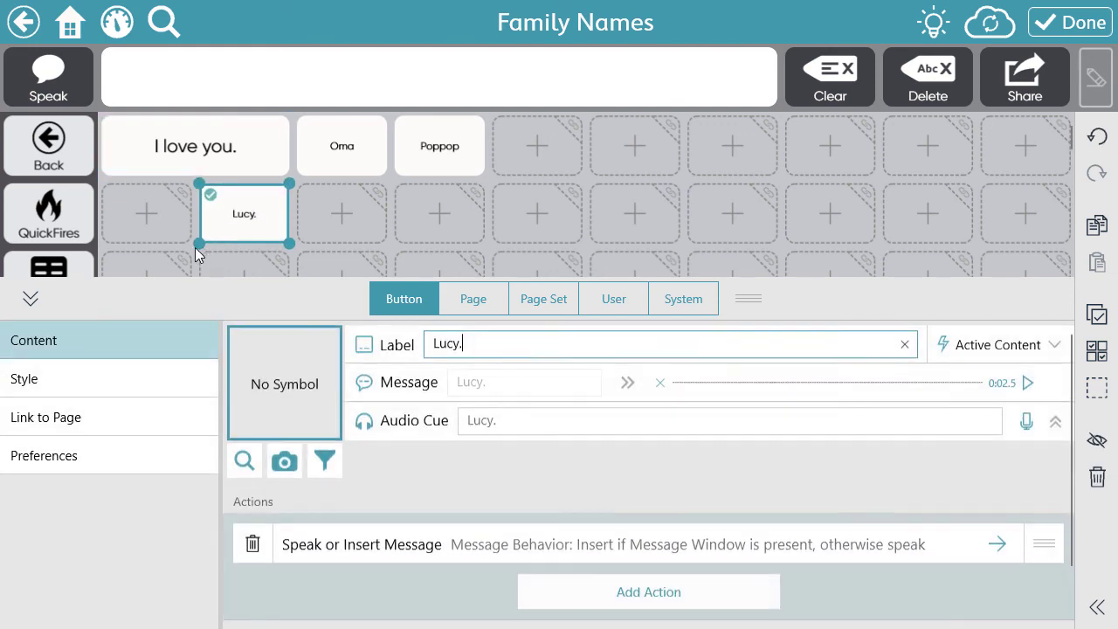
left_click_drag(196, 242, 113, 203)
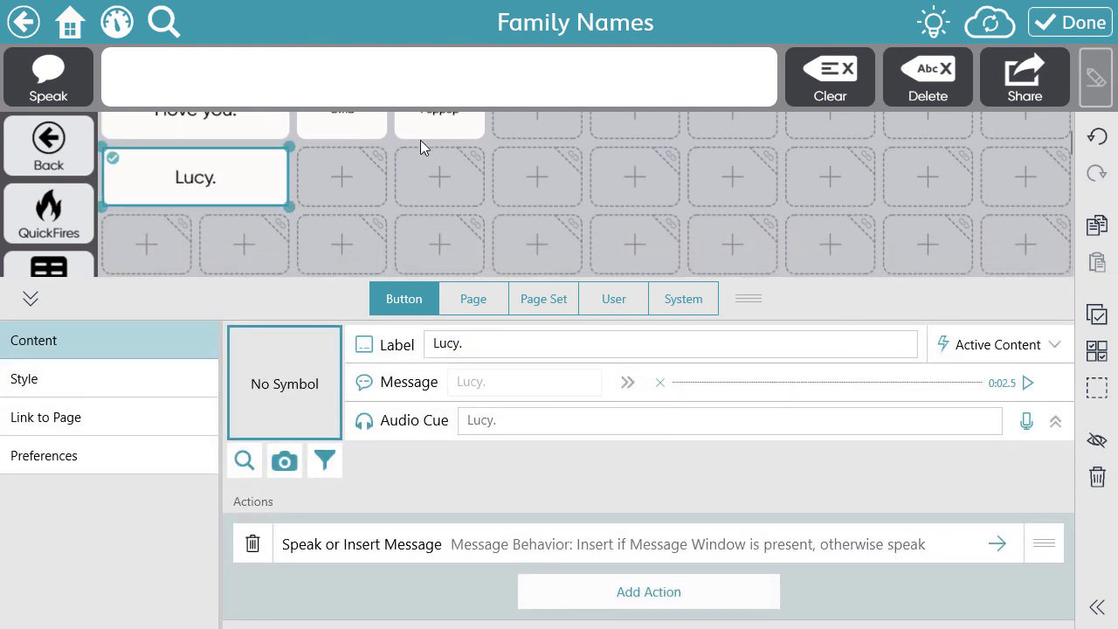
left_click(384, 131)
left_click_drag(385, 175, 482, 179)
left_click(450, 220)
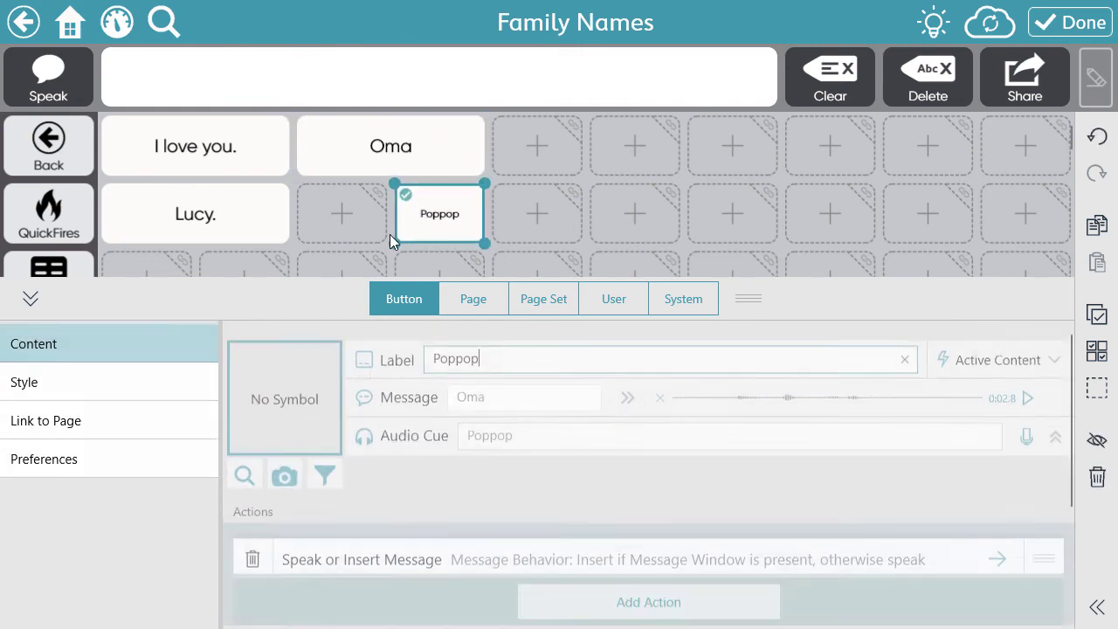
left_click_drag(398, 238, 305, 220)
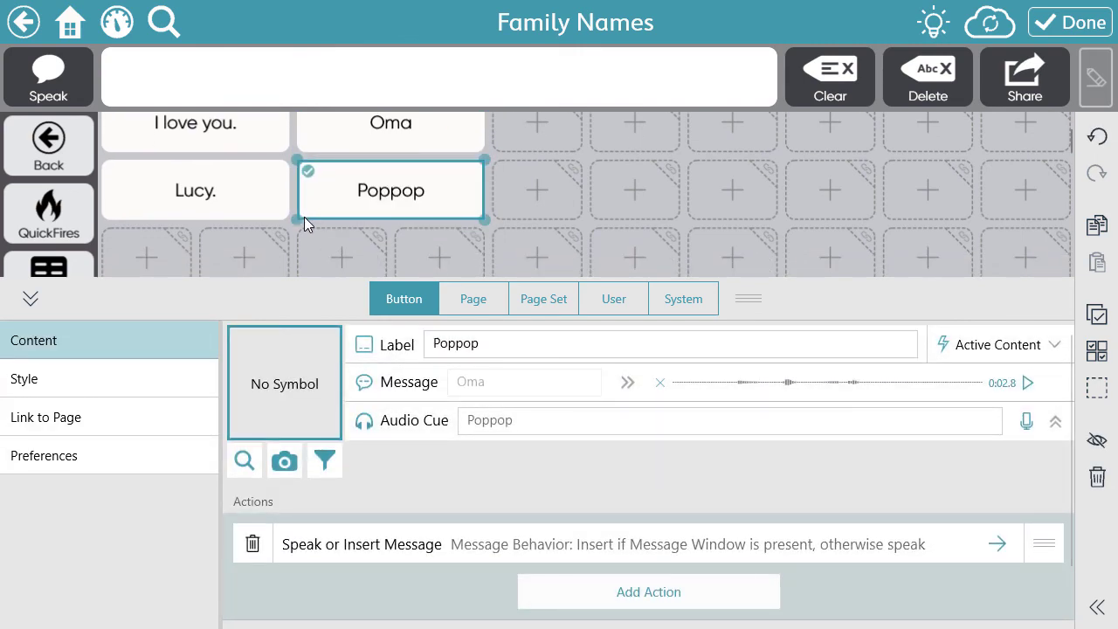